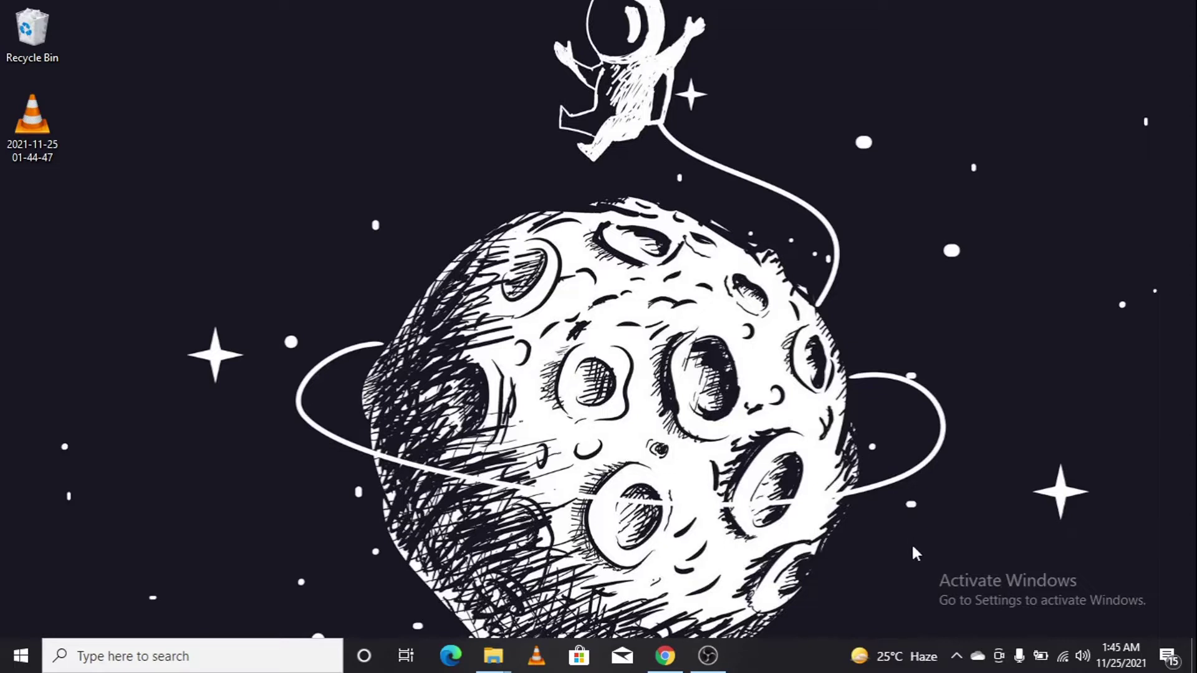
Review the desktop background personalization settings down to the fit option, and close Settings.
drag(912, 547, 1178, 636)
right_click(655, 158)
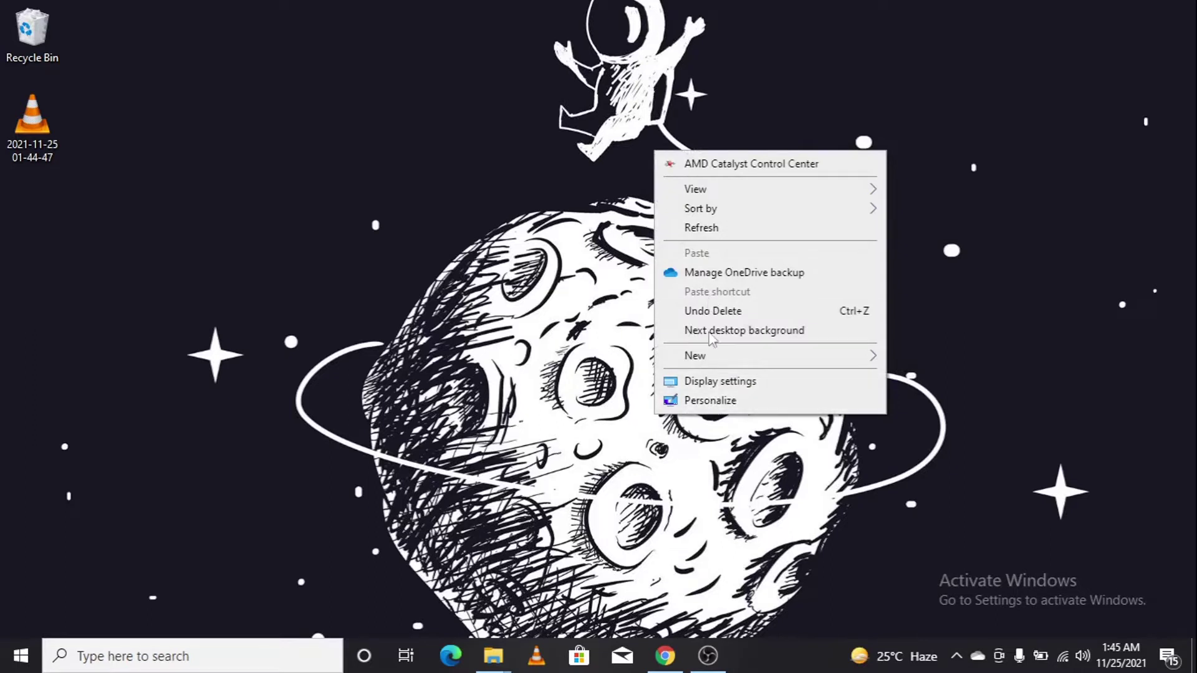
click(711, 402)
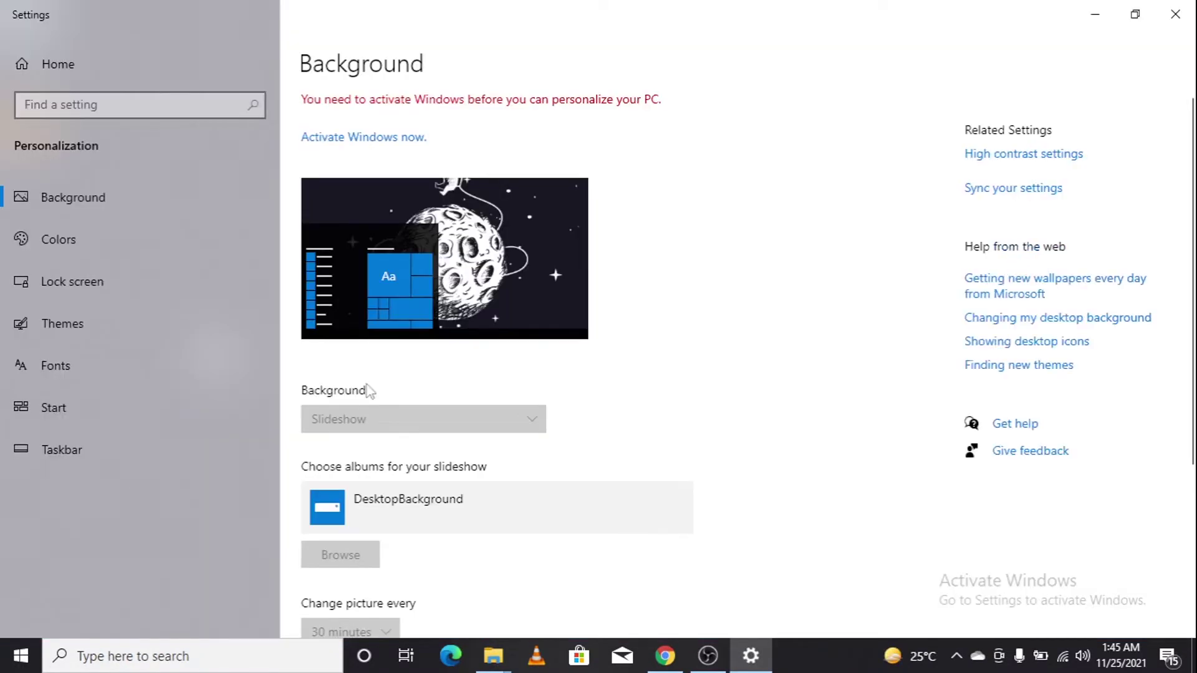
drag(1193, 214, 1194, 359)
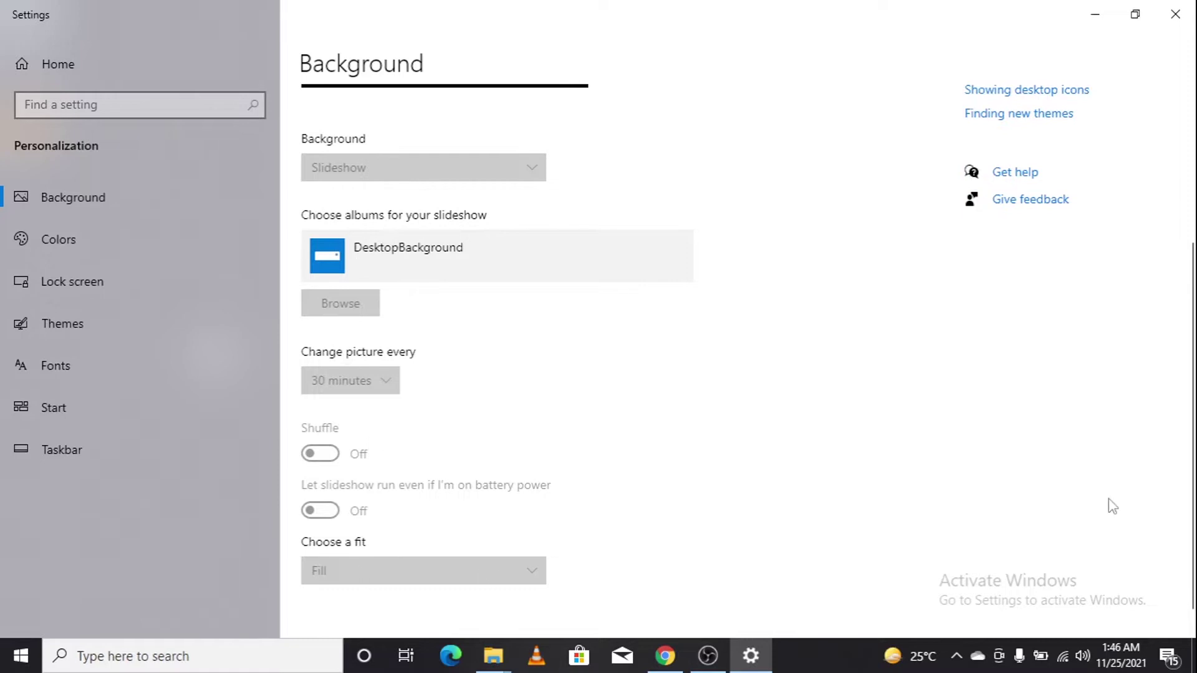
click(1175, 13)
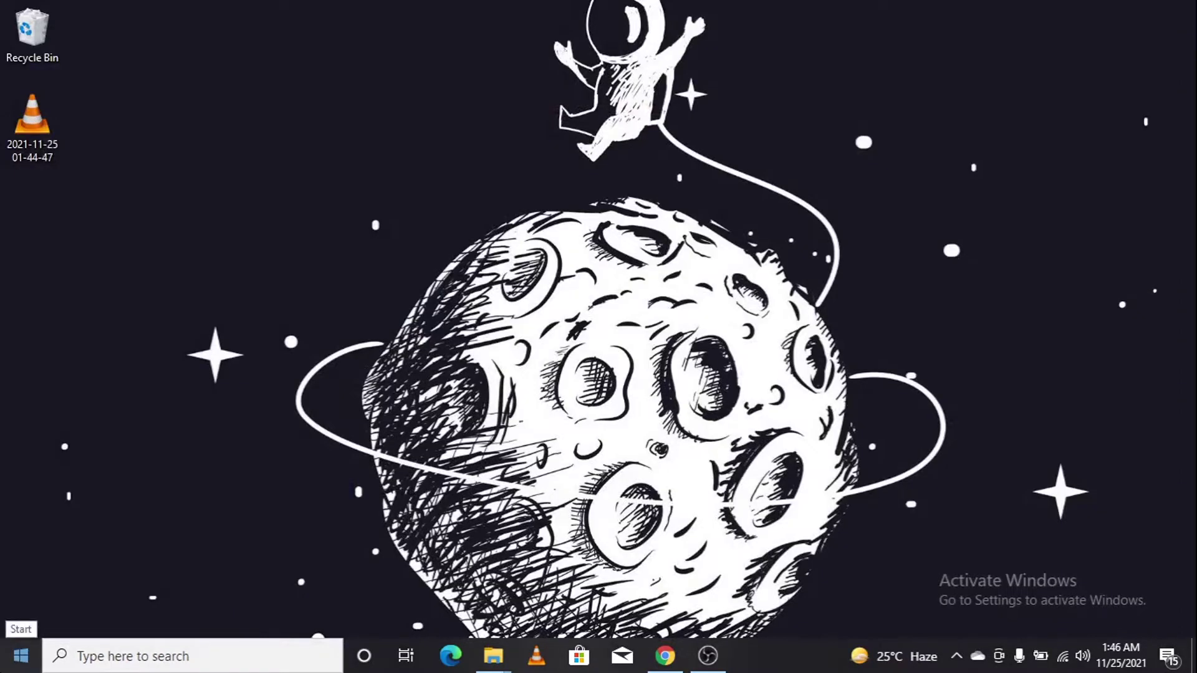
Open Windows Security from the Update & Security section of the system settings.
key(super+i)
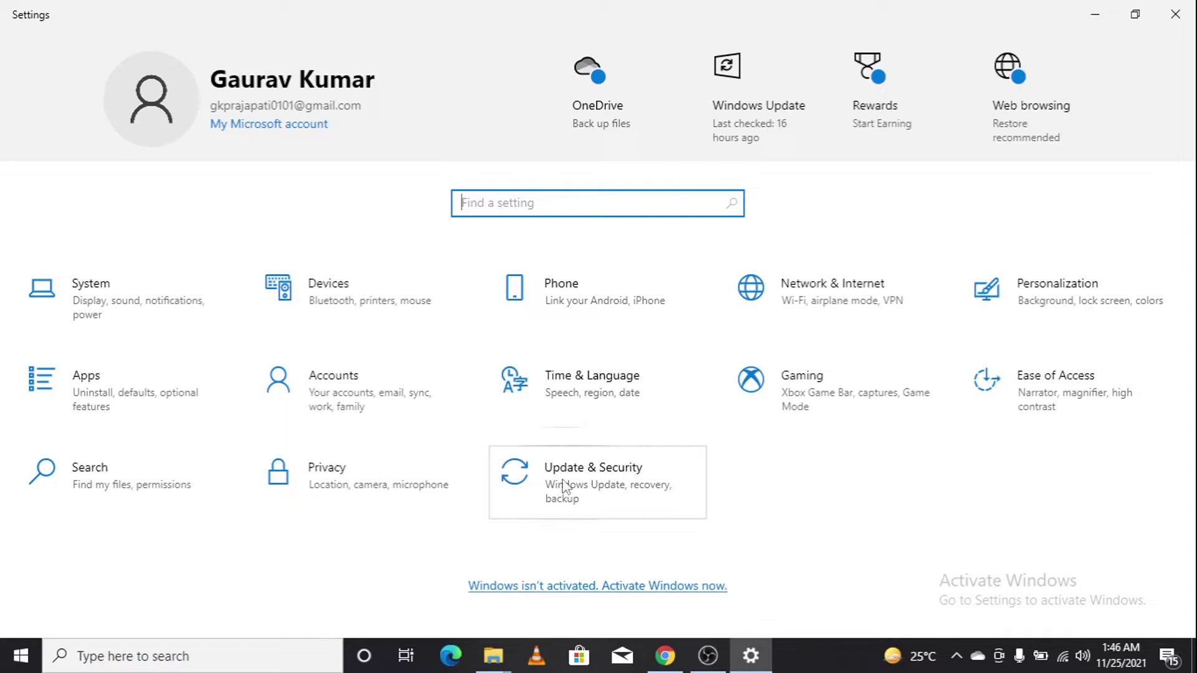
click(539, 495)
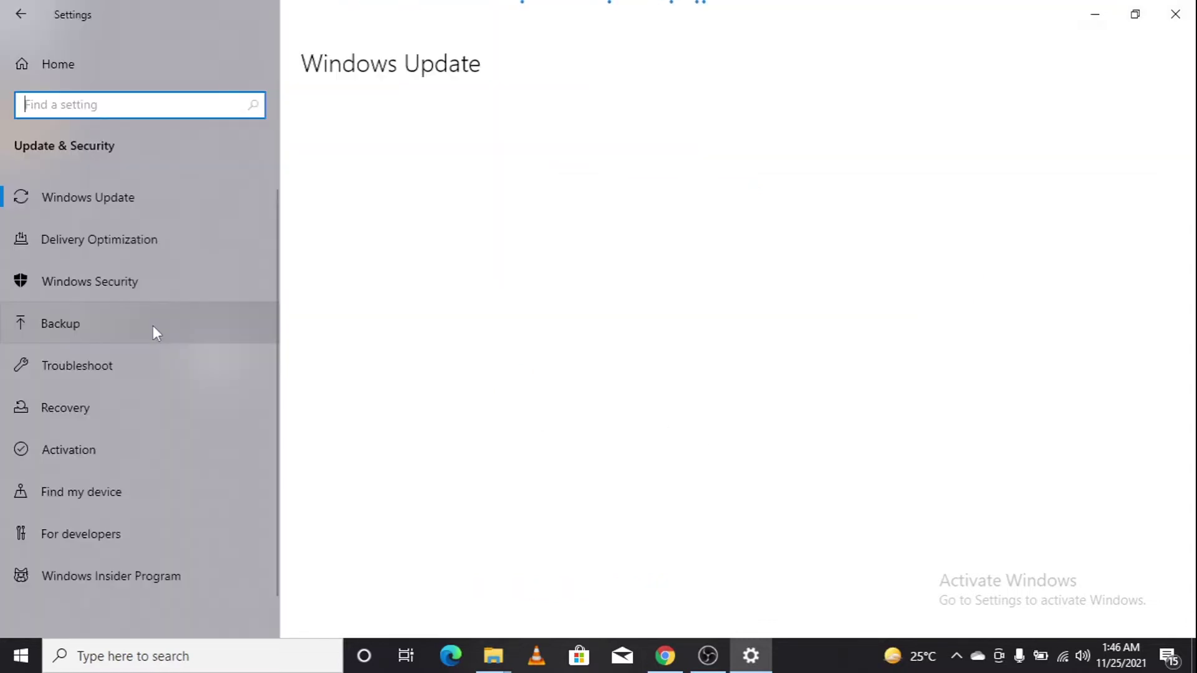
click(56, 286)
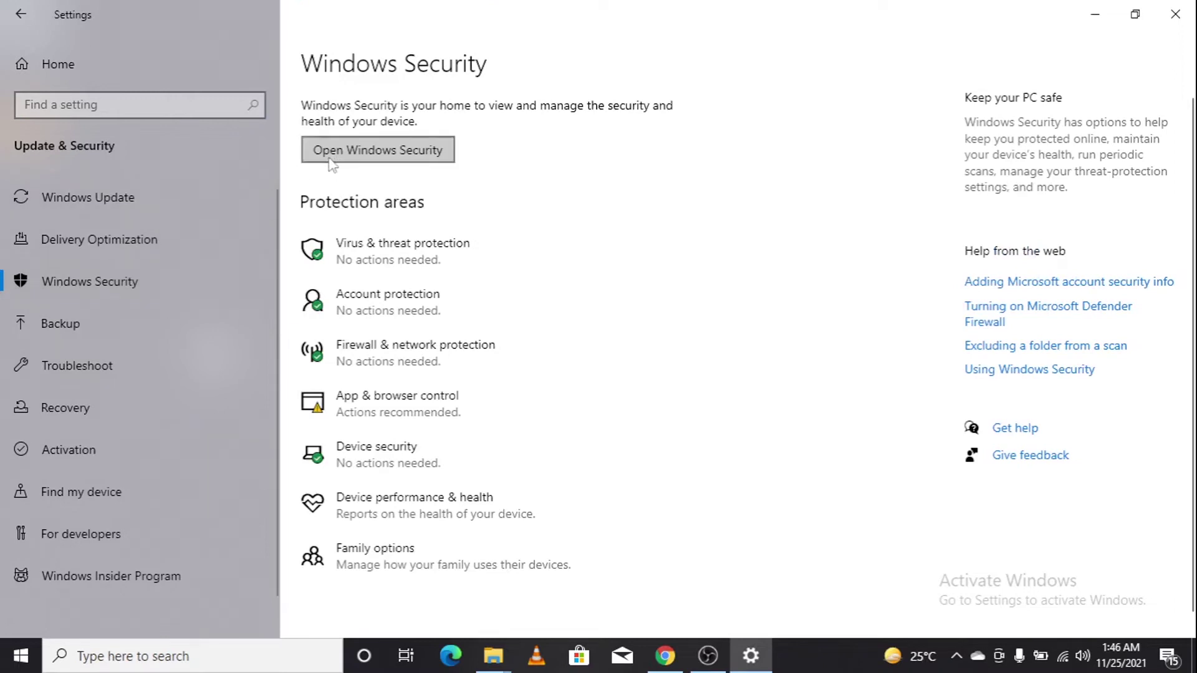
click(391, 159)
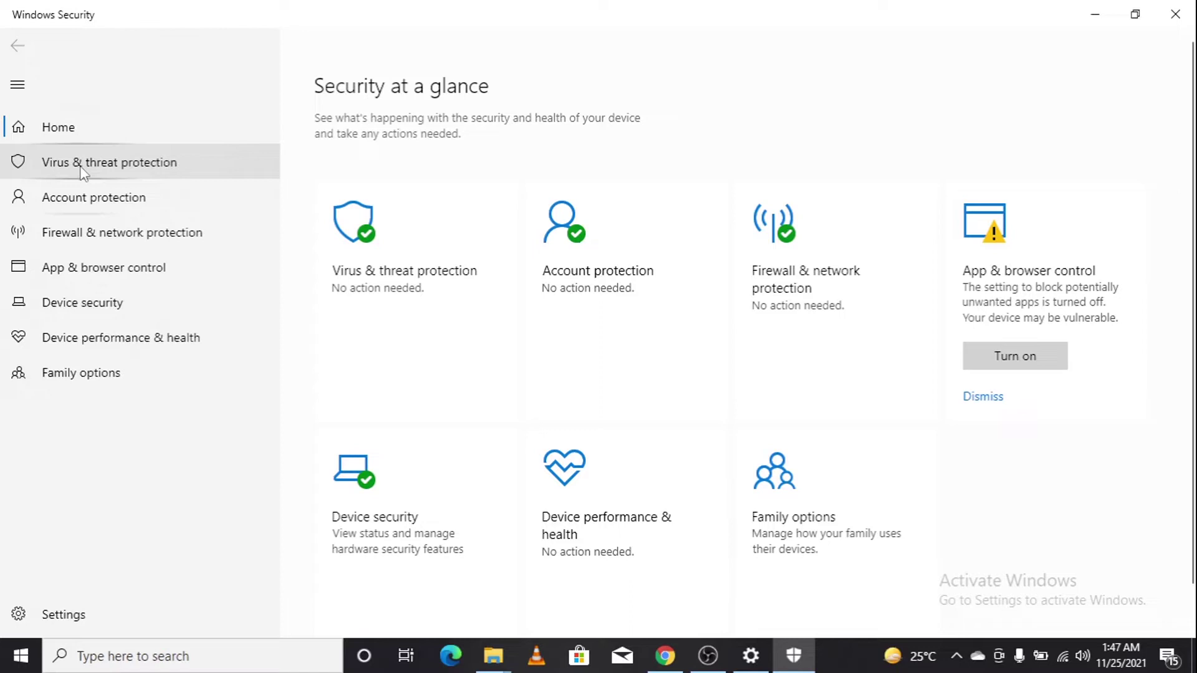
Turn off Real-time protection in the Virus & threat protection settings and minimize both open windows.
click(177, 168)
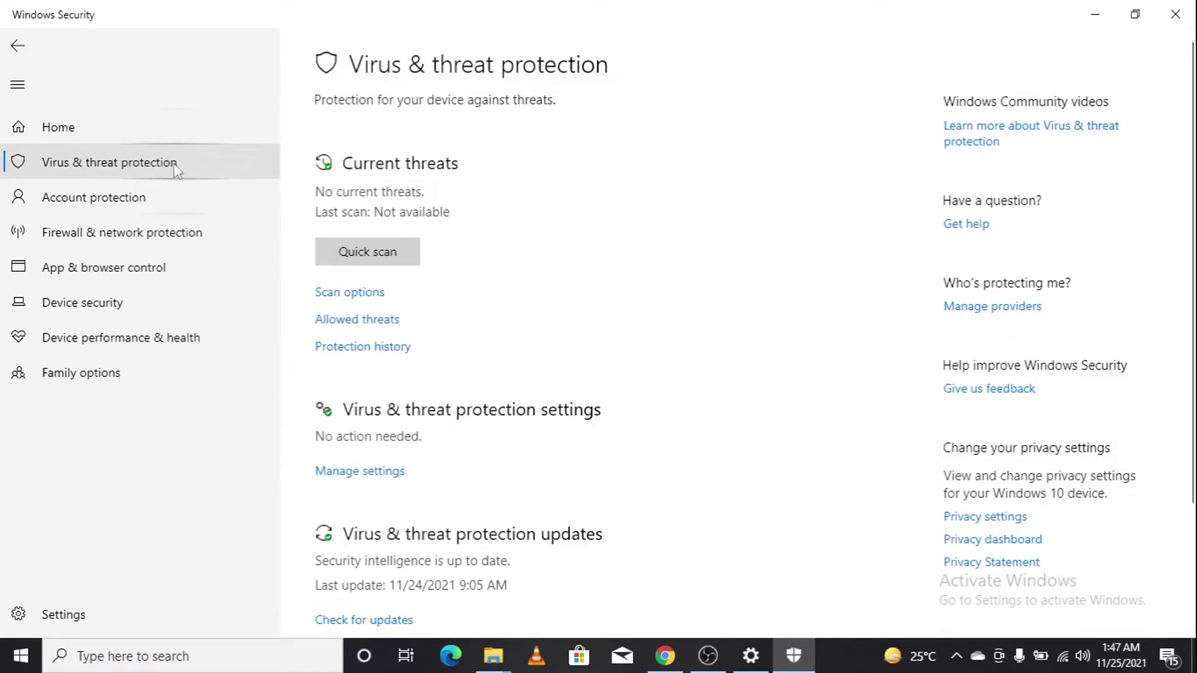
click(346, 474)
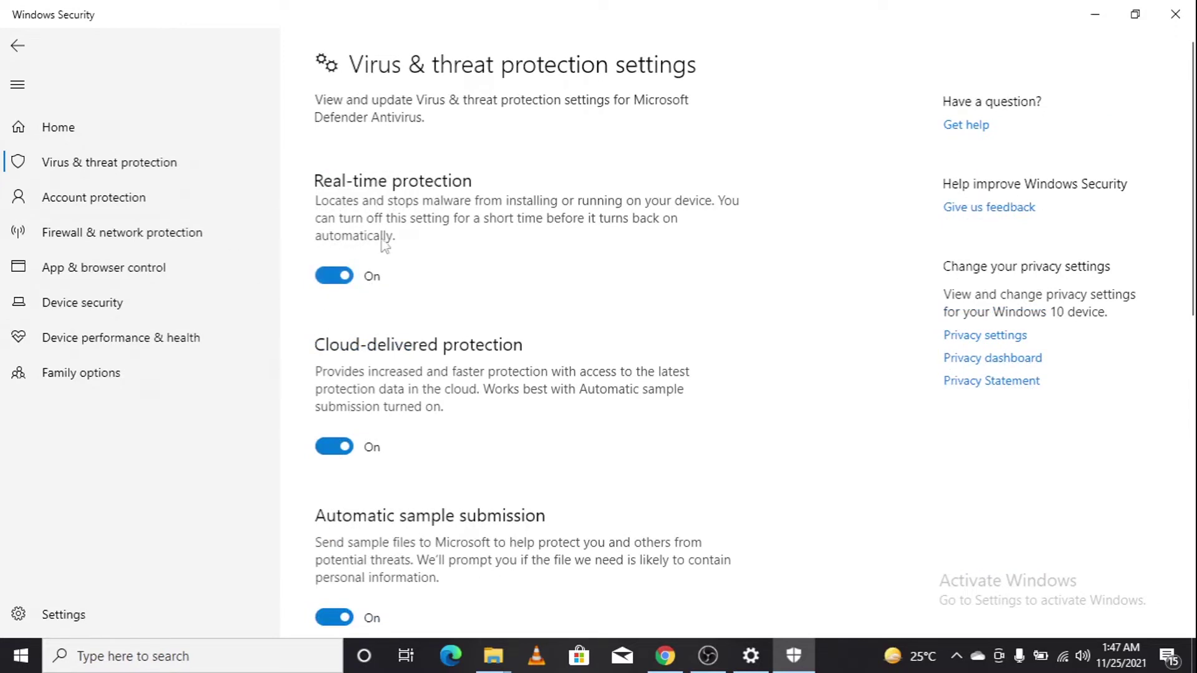
click(337, 276)
click(1094, 15)
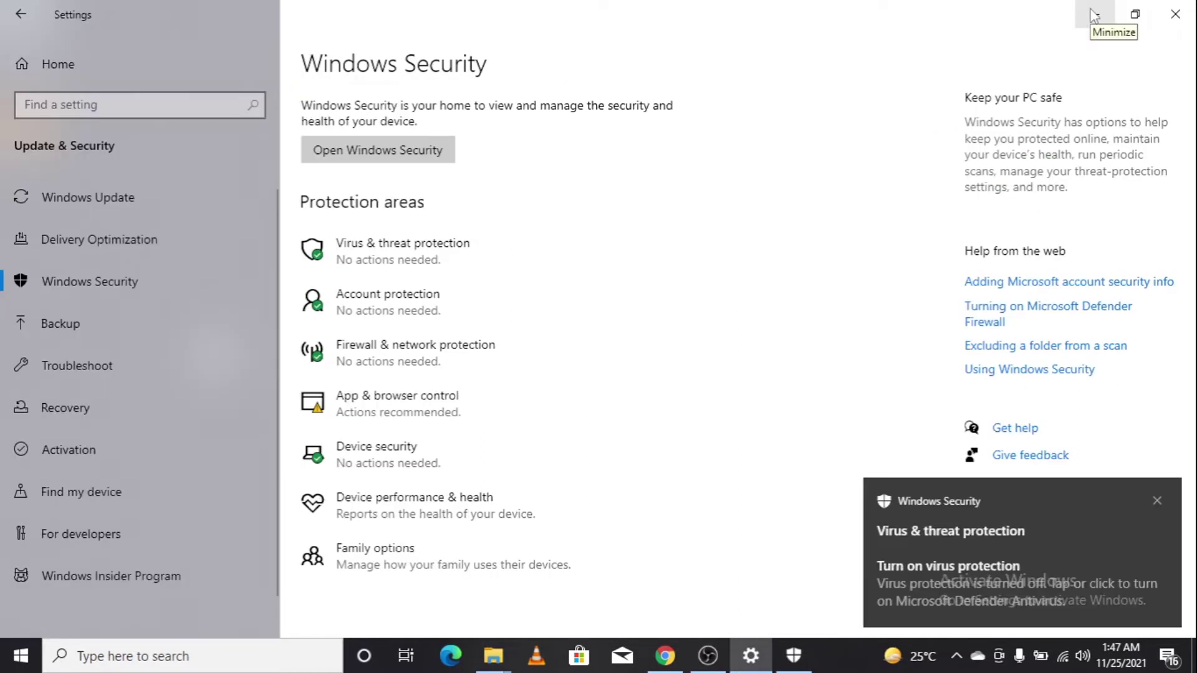
click(1094, 15)
Switch to Chrome and load the address bit.ly/windows10txt.
click(665, 656)
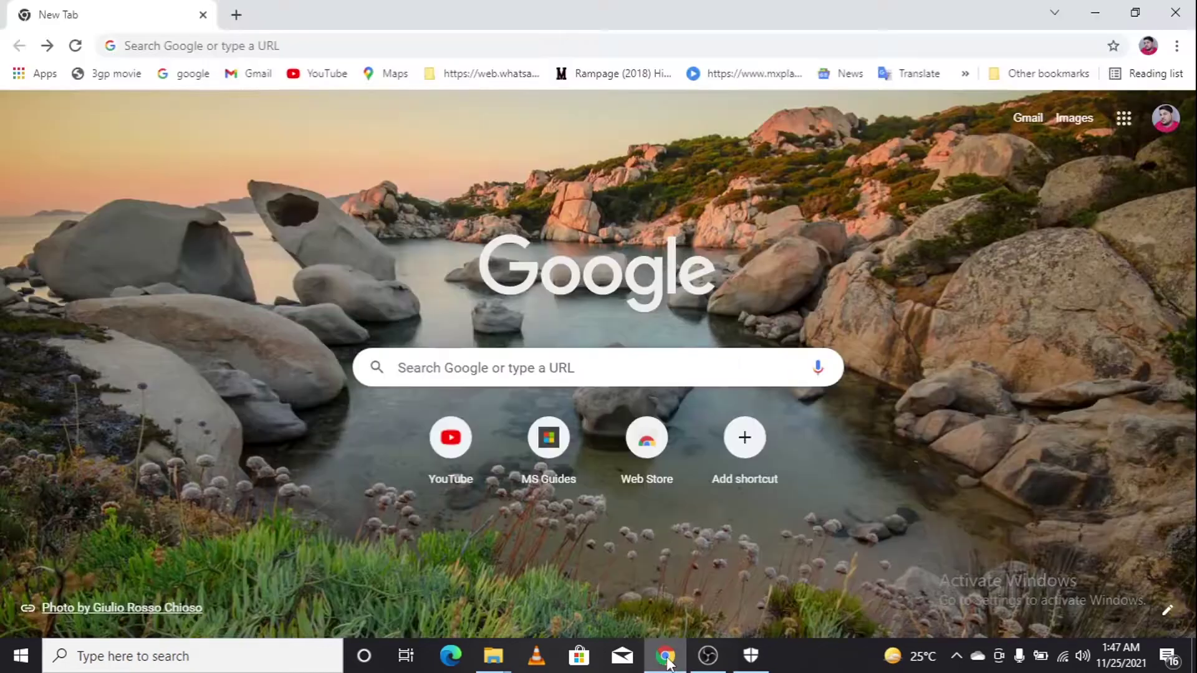
click(665, 656)
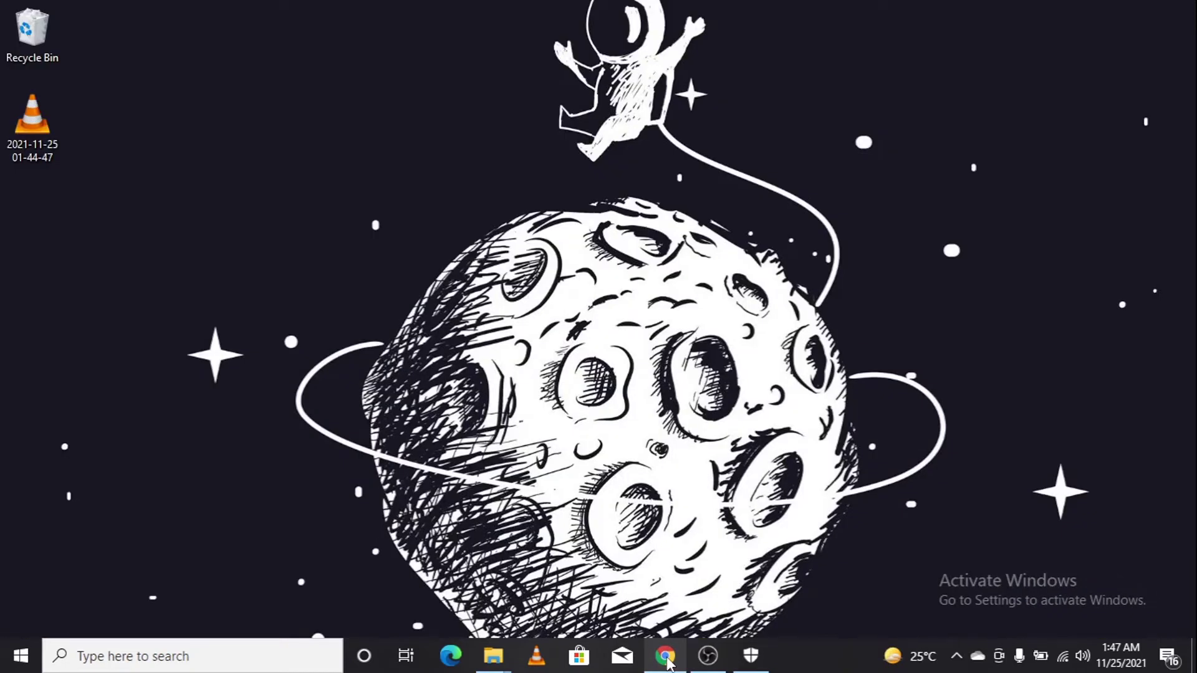
click(666, 656)
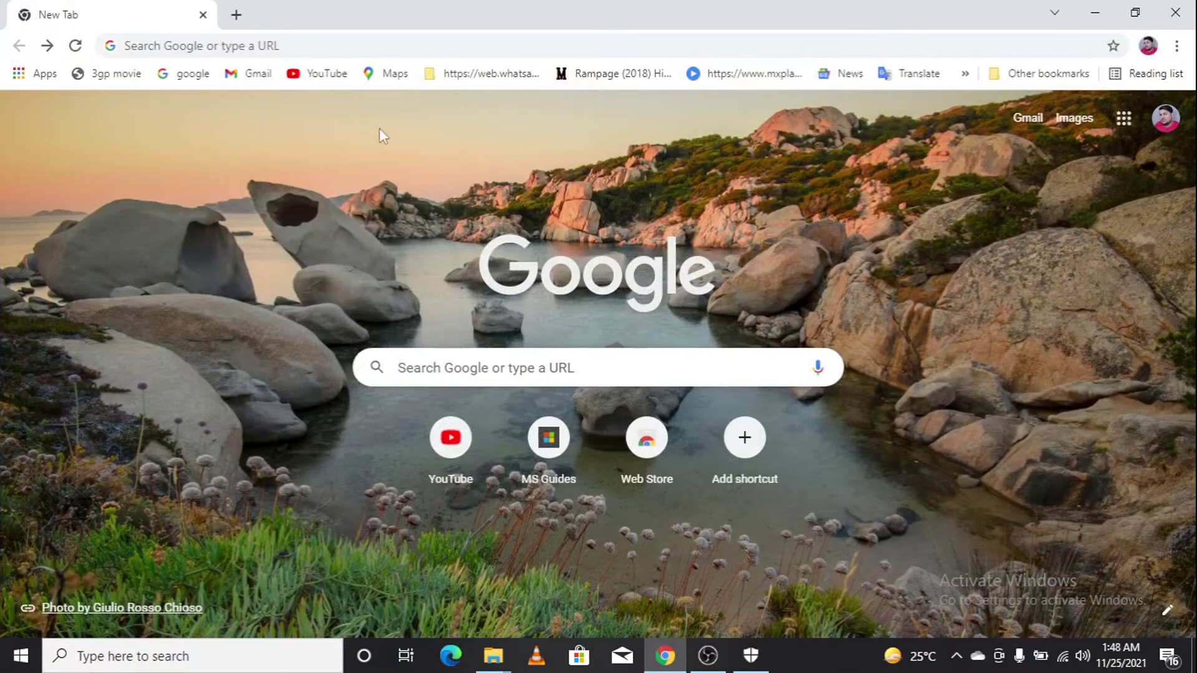
click(359, 50)
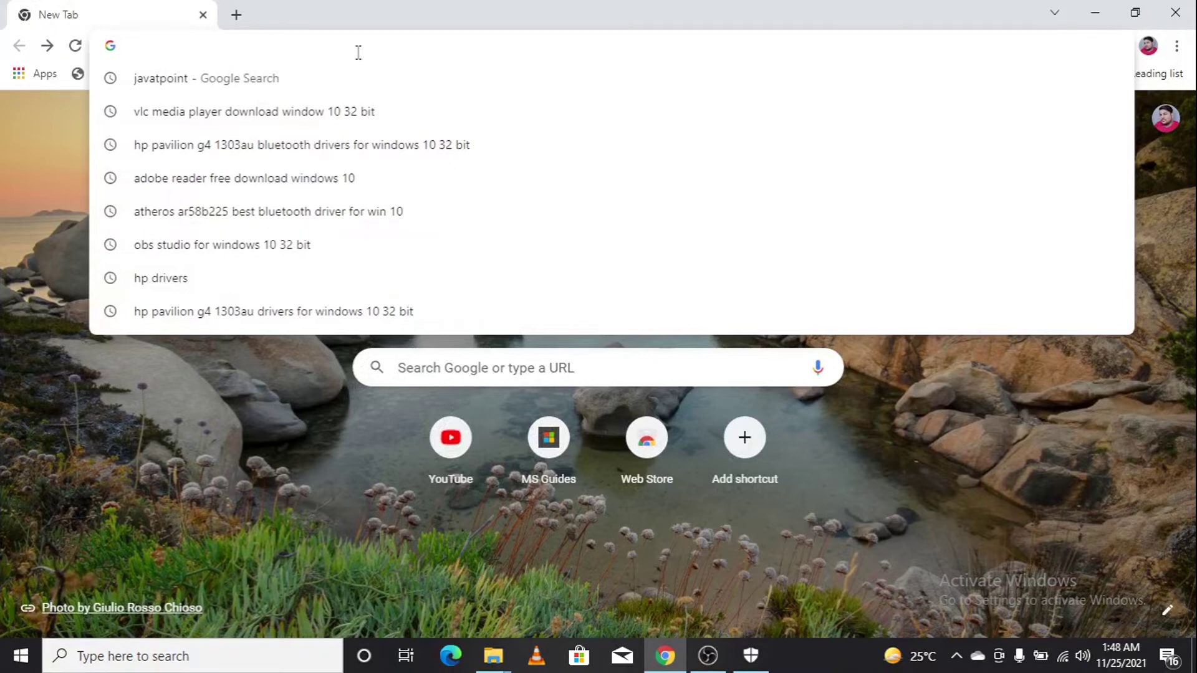
text(bit)
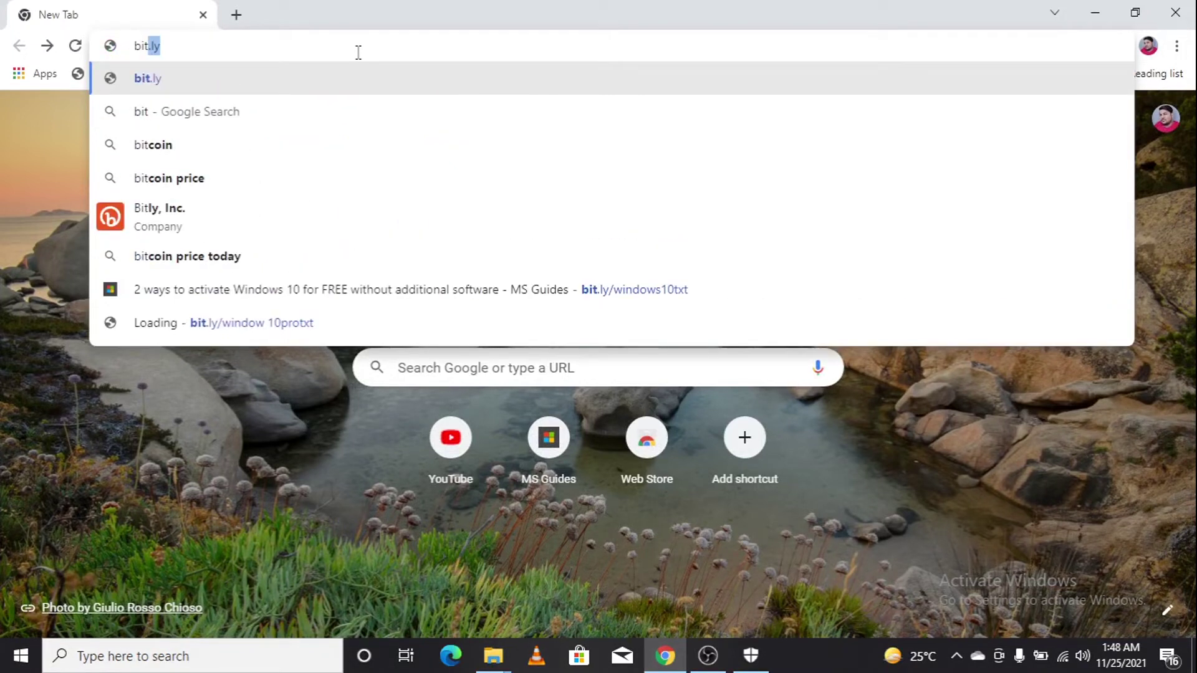
text(.ly)
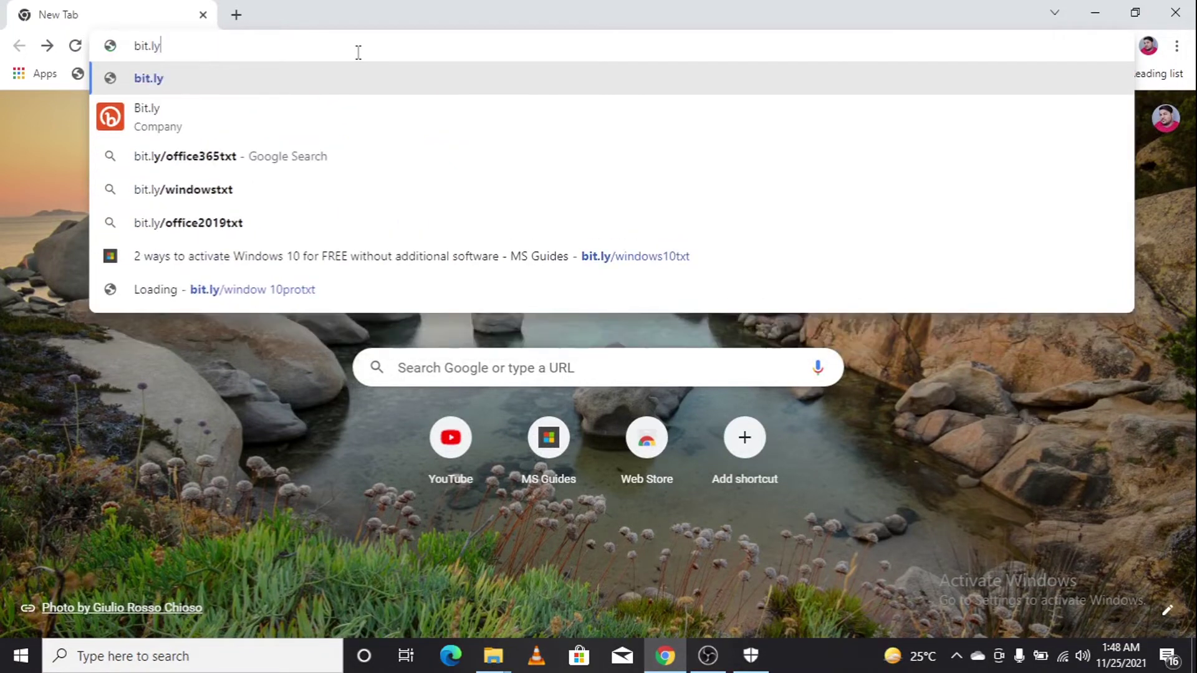
text(/)
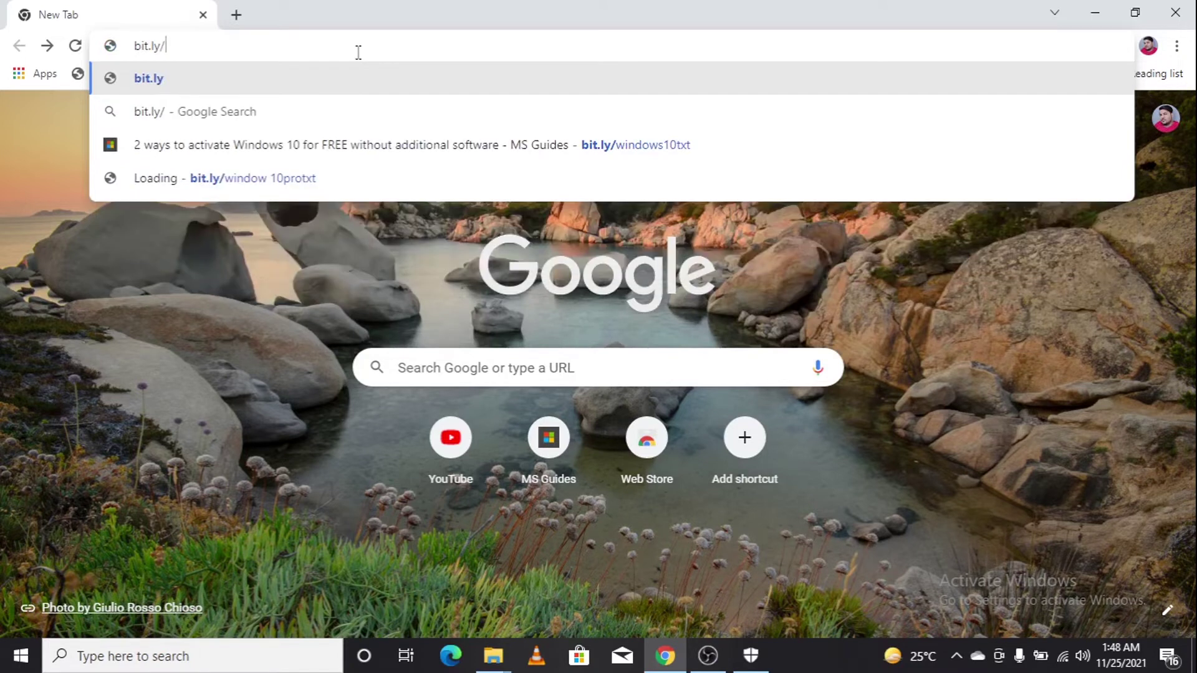
text(win)
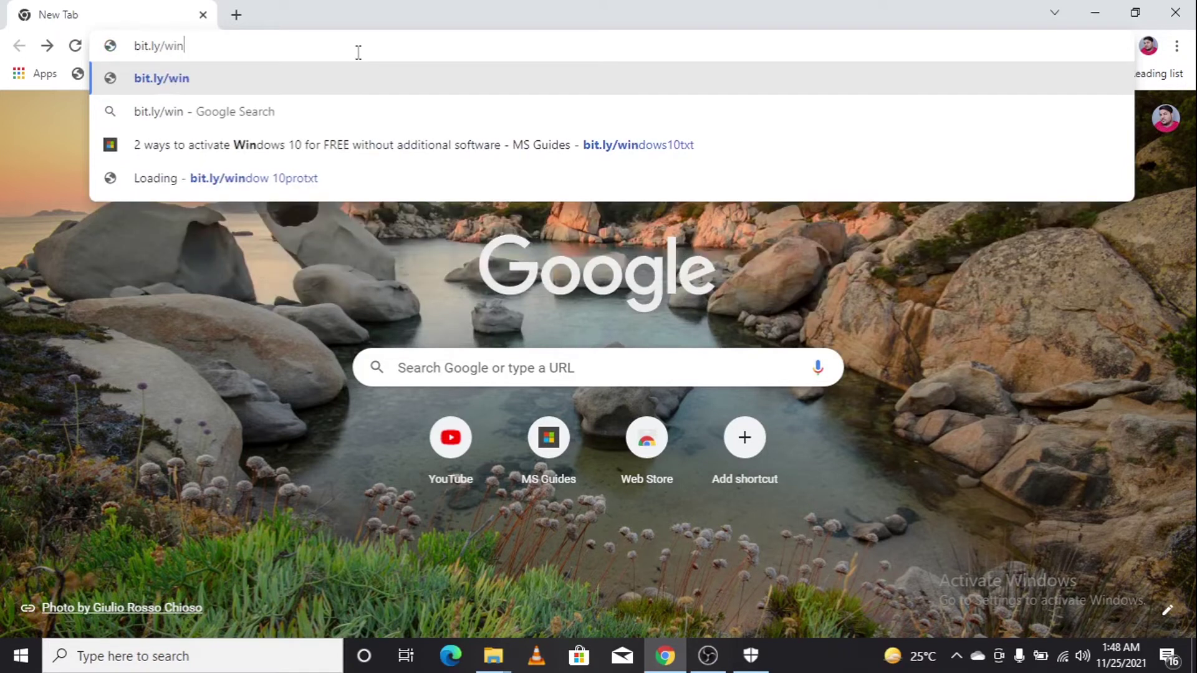
text(dows)
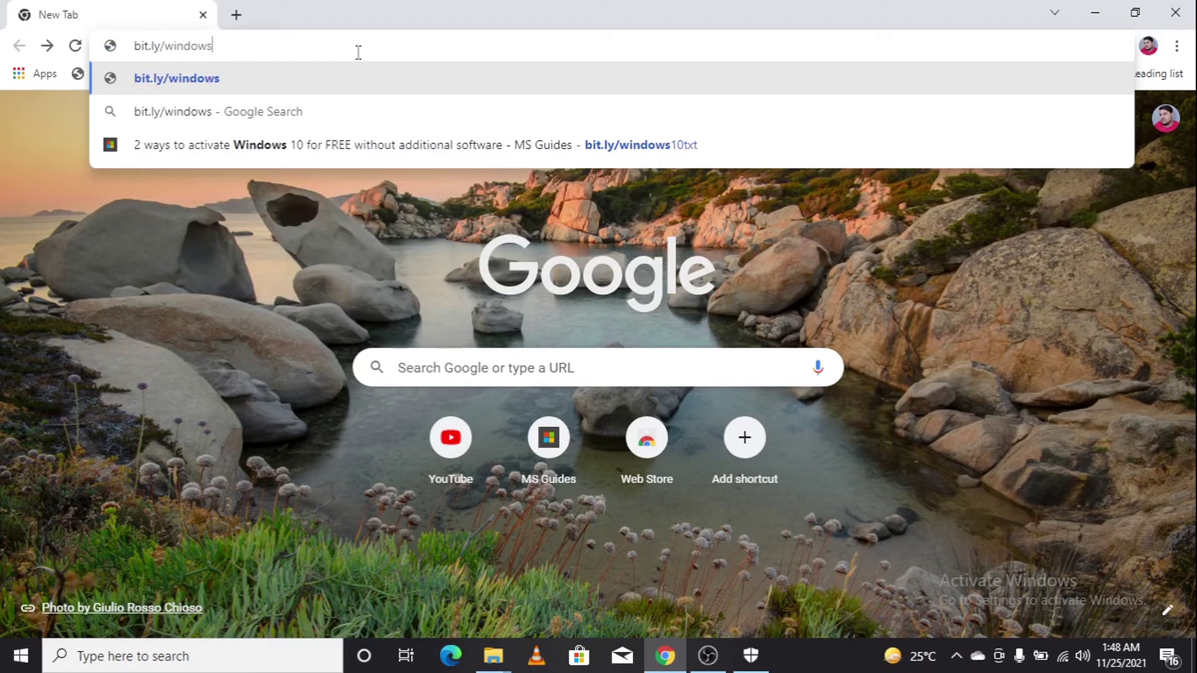
text(10t)
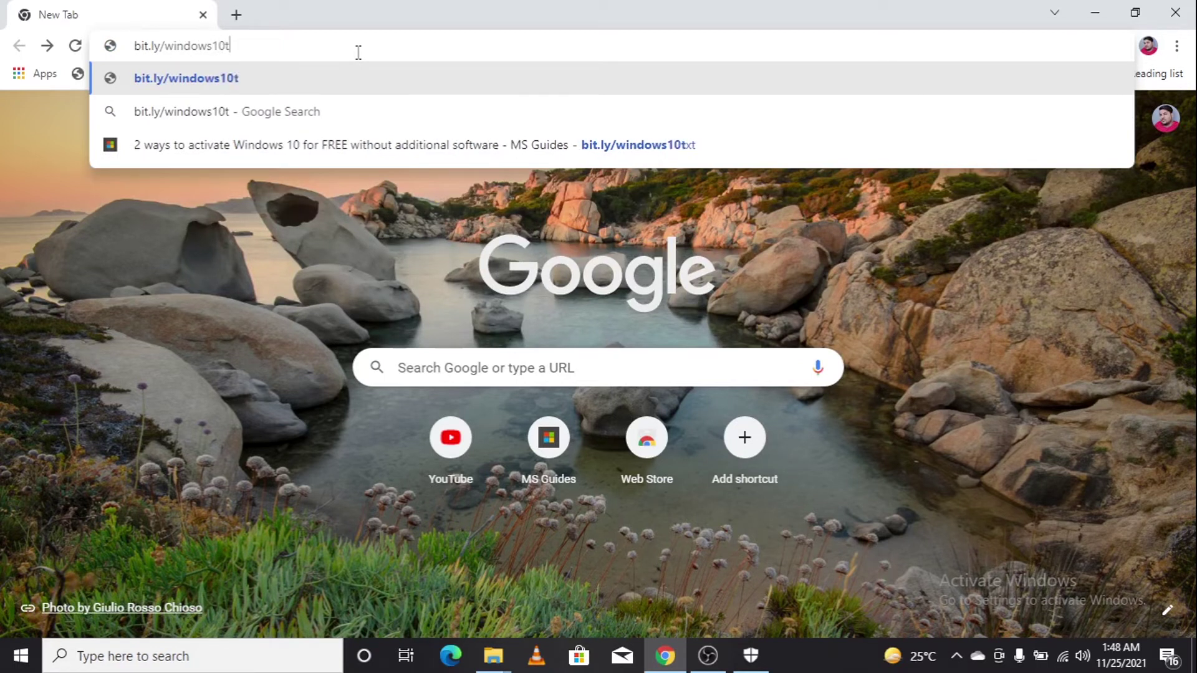
text(xt)
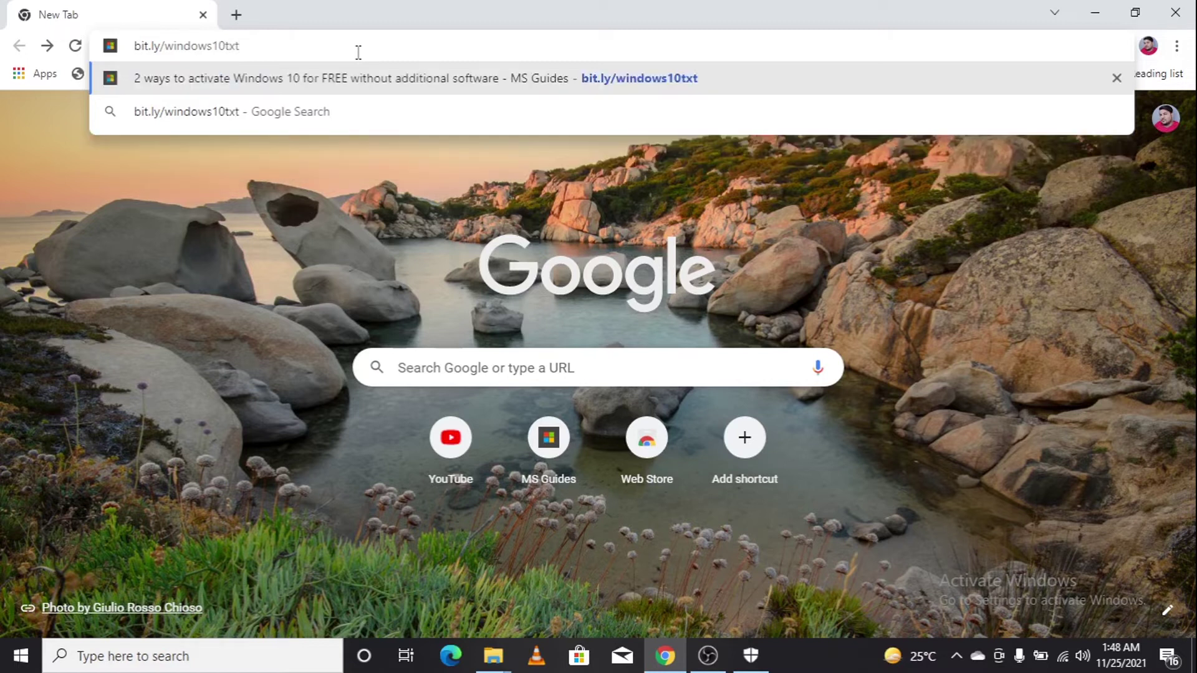
key(Return)
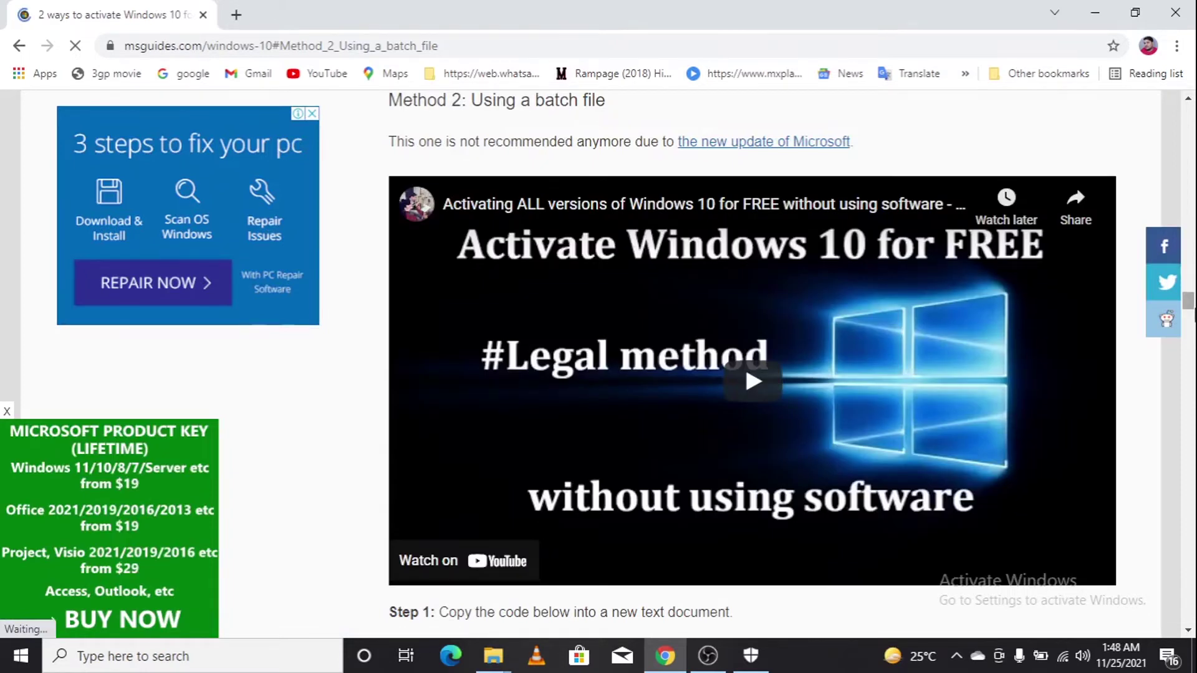
scroll(393, 236, down, 10)
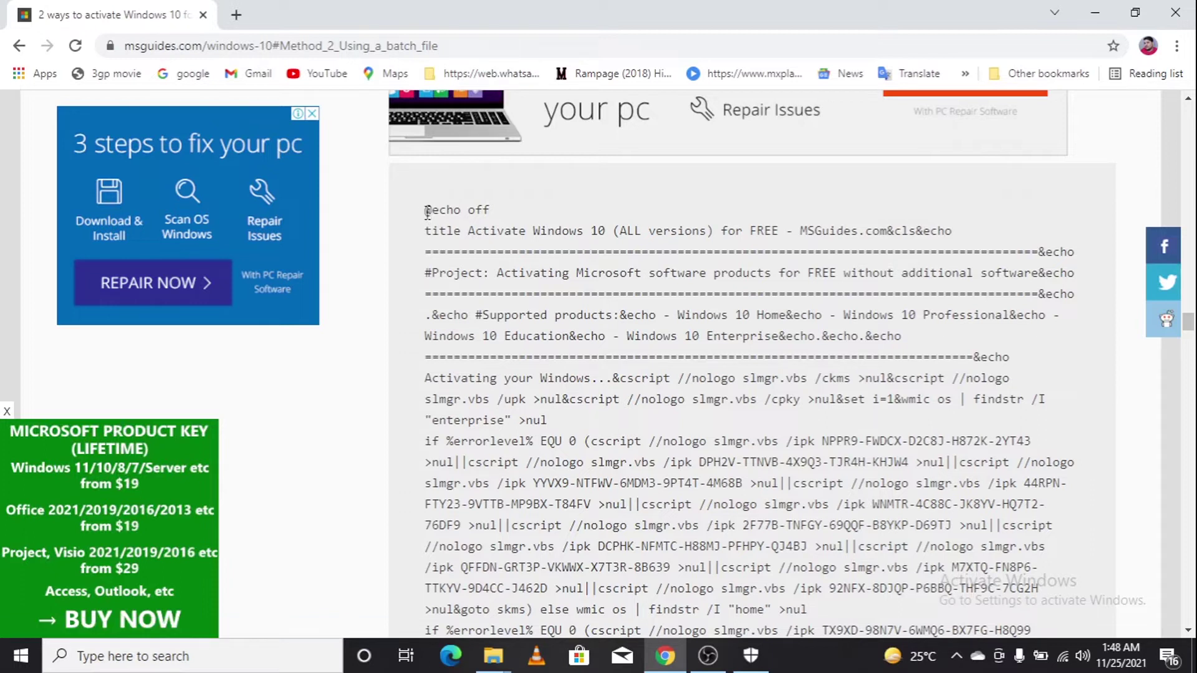
drag(427, 211, 980, 474)
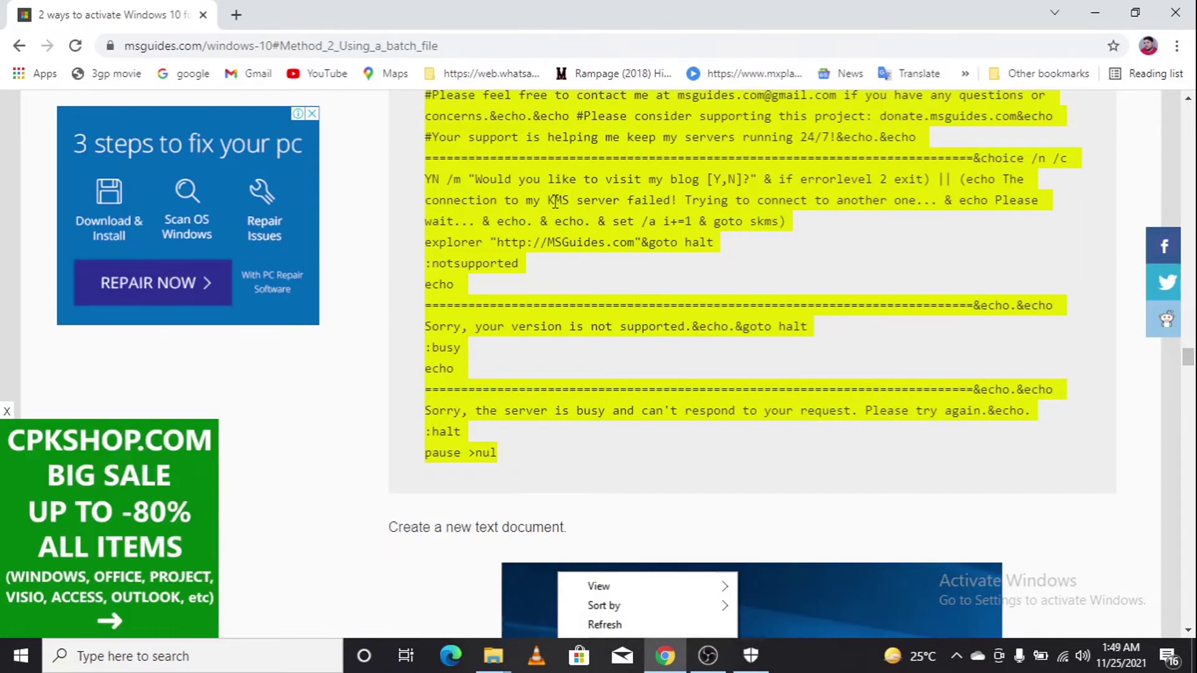
right_click(555, 201)
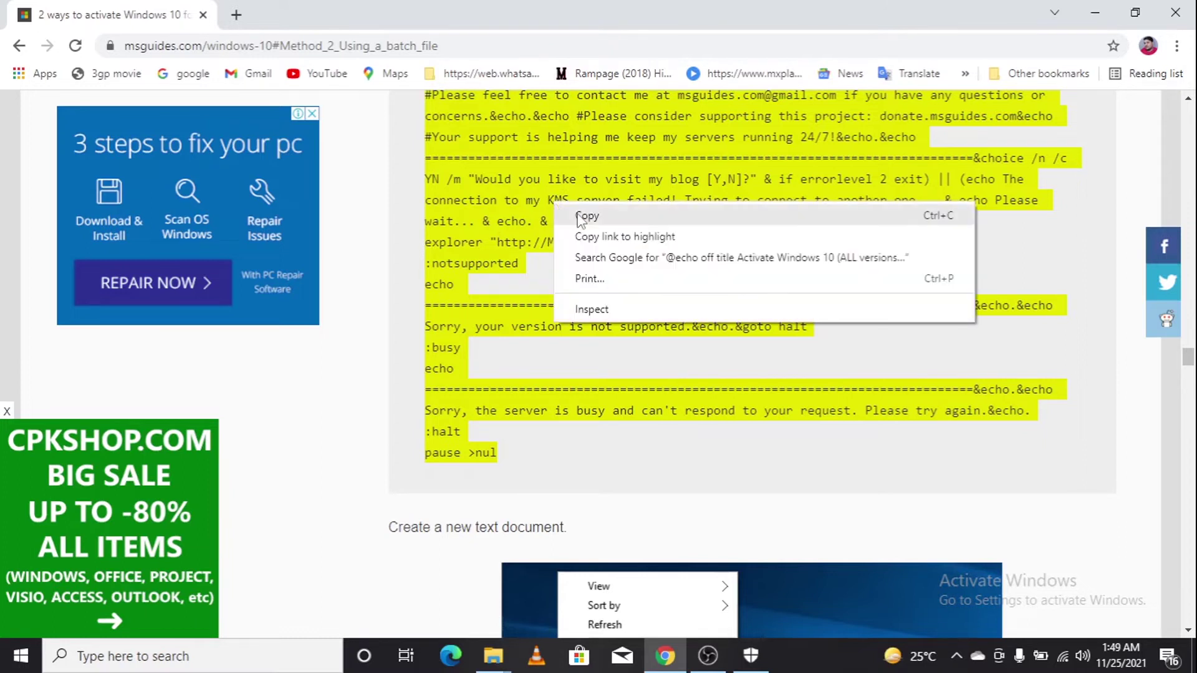
click(578, 214)
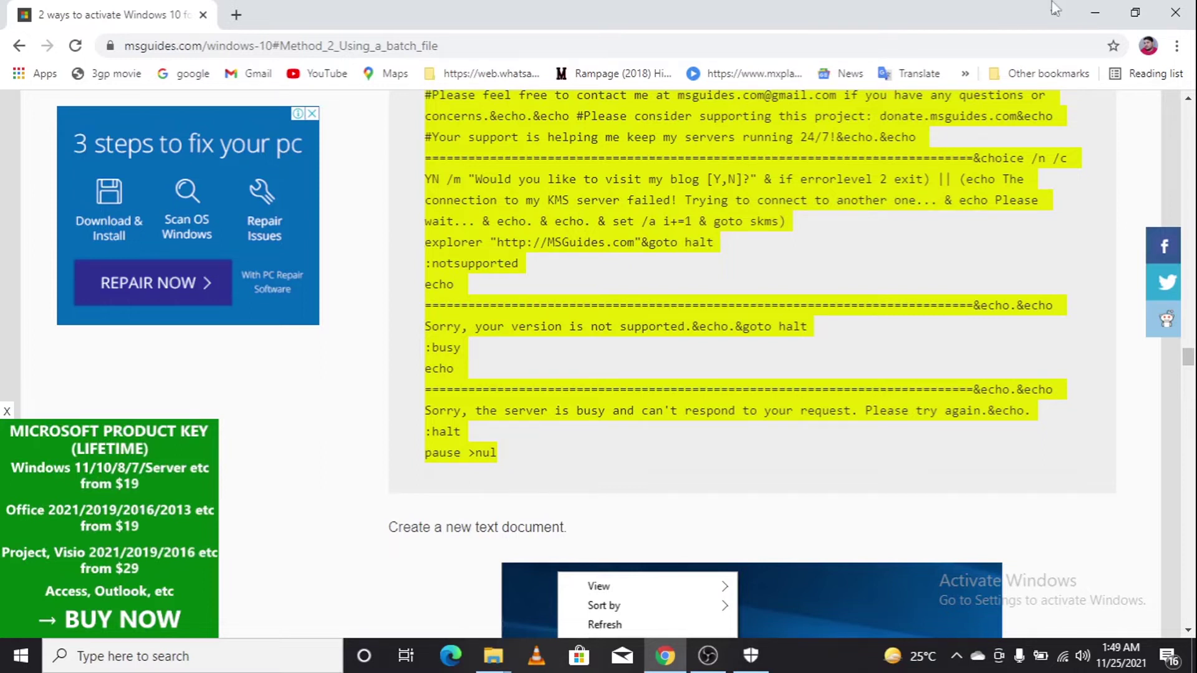
click(1095, 14)
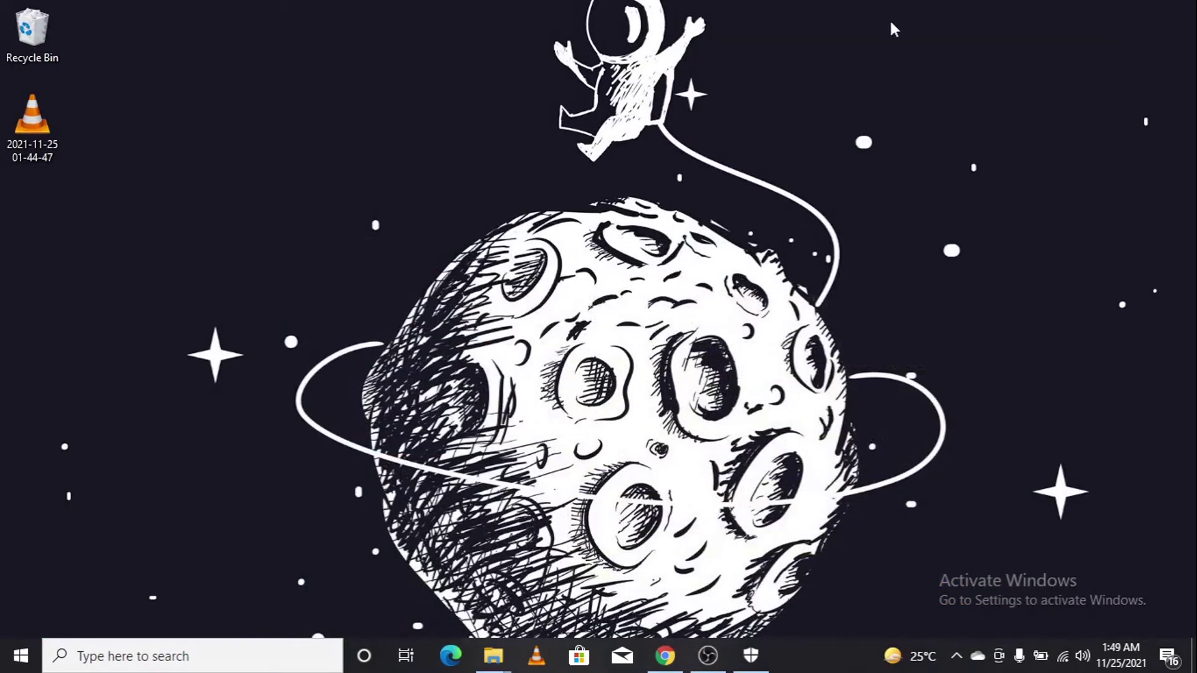
Create a new text document on the desktop, keeping its default name.
click(290, 22)
right_click(288, 16)
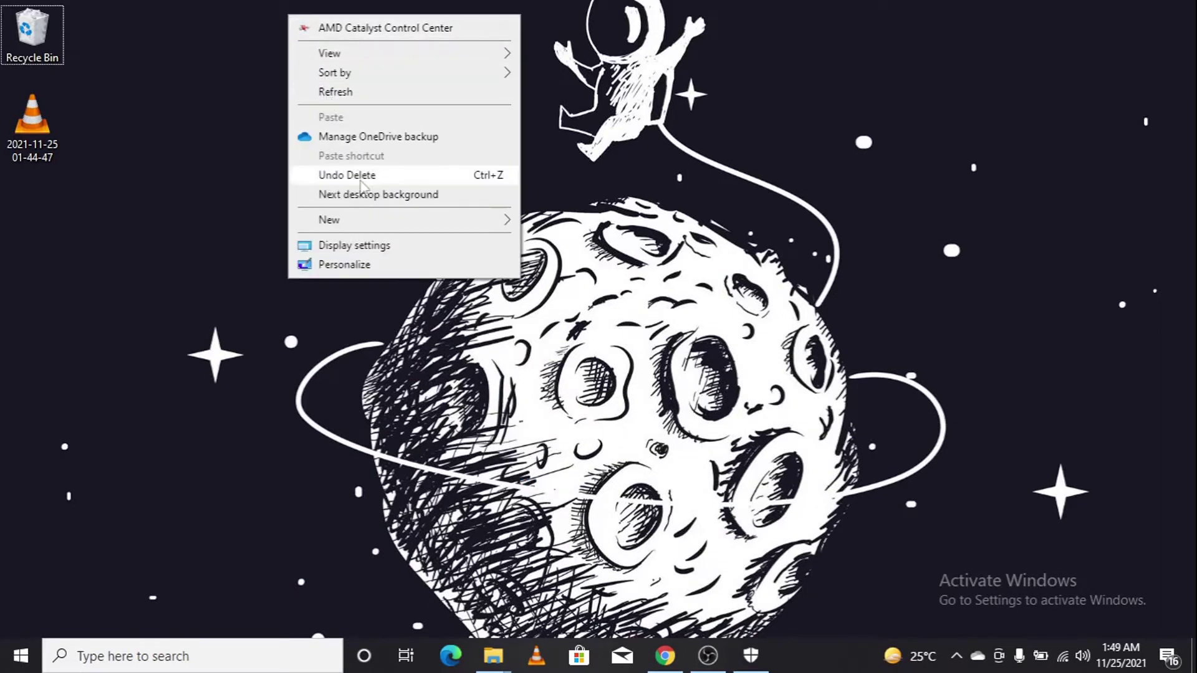
mouse_move(385, 225)
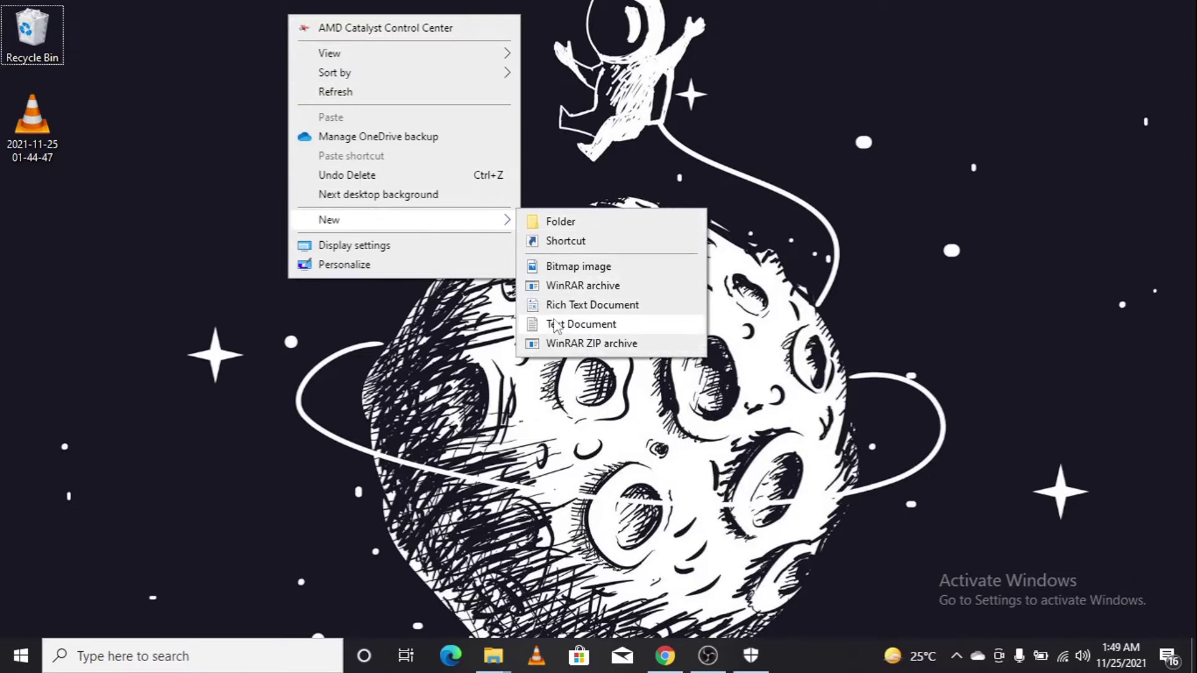
click(554, 324)
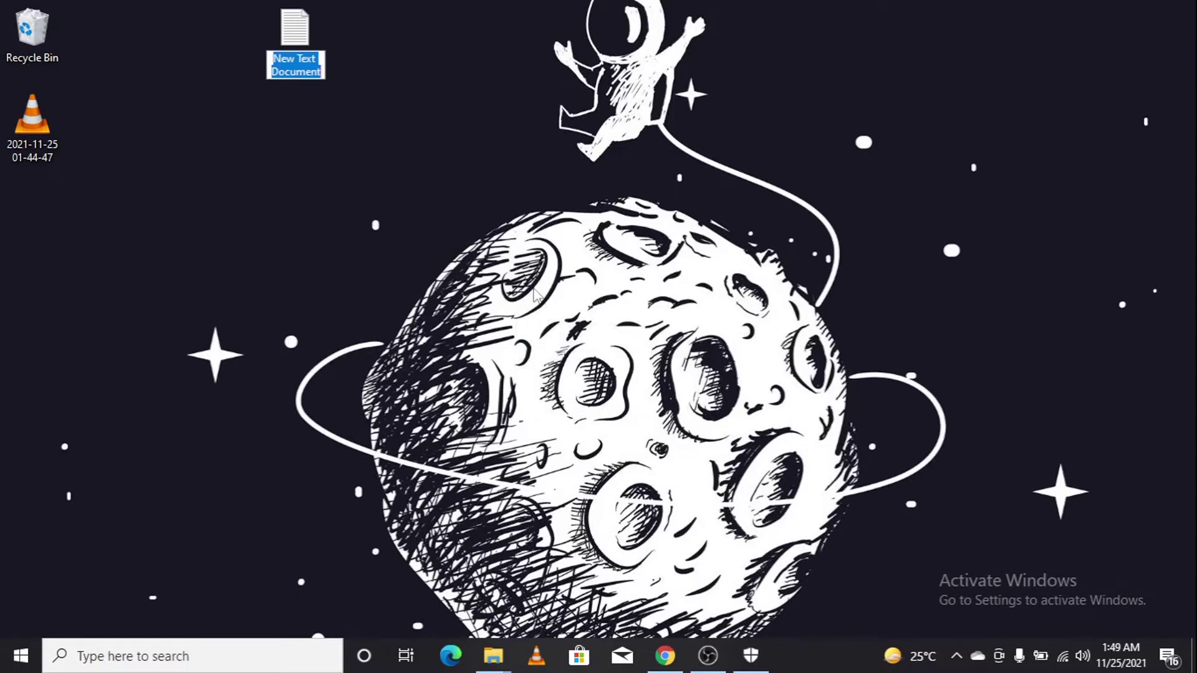
key(Return)
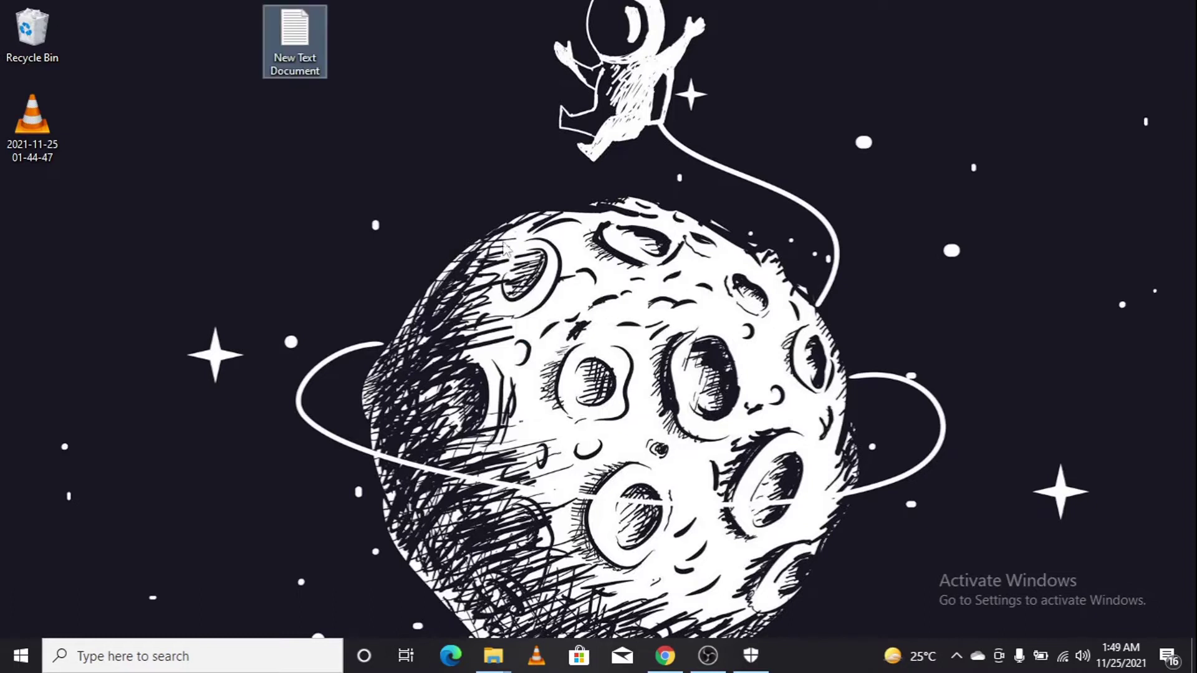
Open the New Text Document from the desktop, paste the copied batch script into it, and maximize the window.
right_click(304, 59)
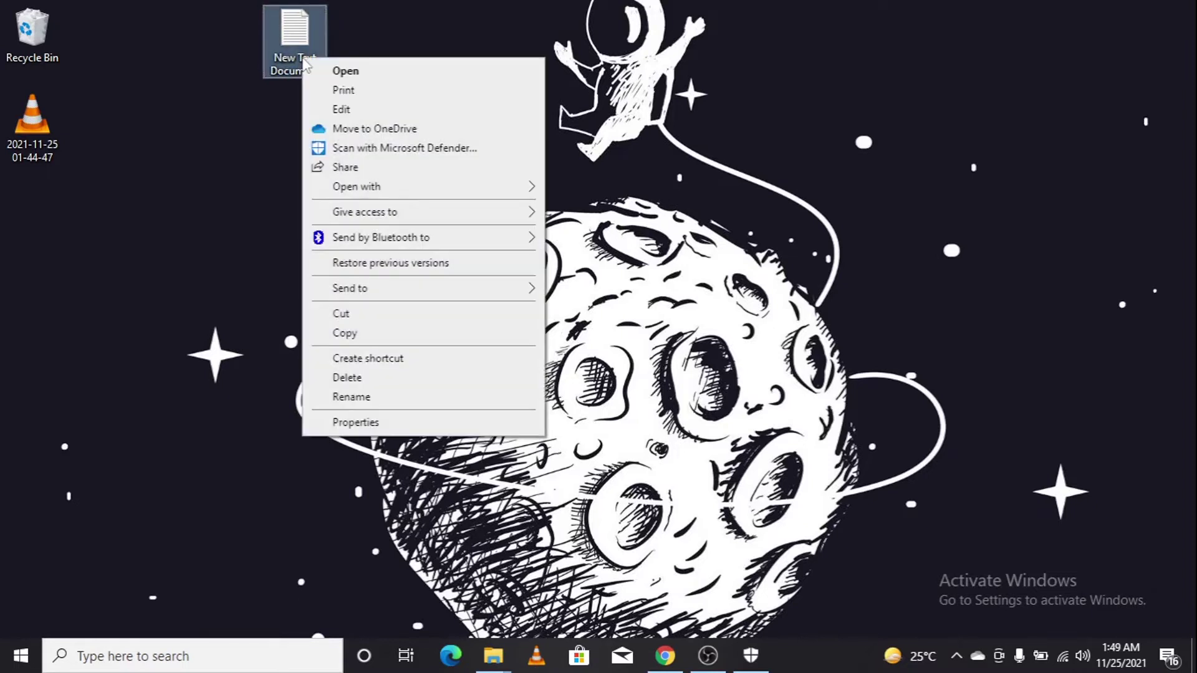
click(340, 72)
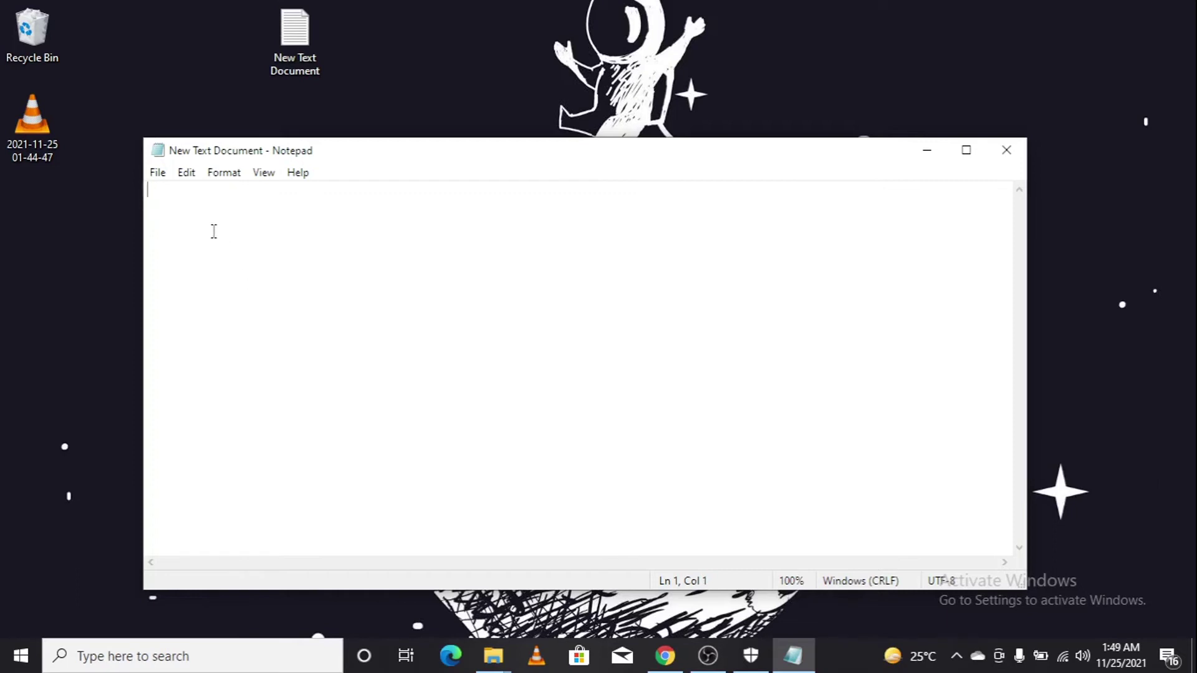
right_click(179, 201)
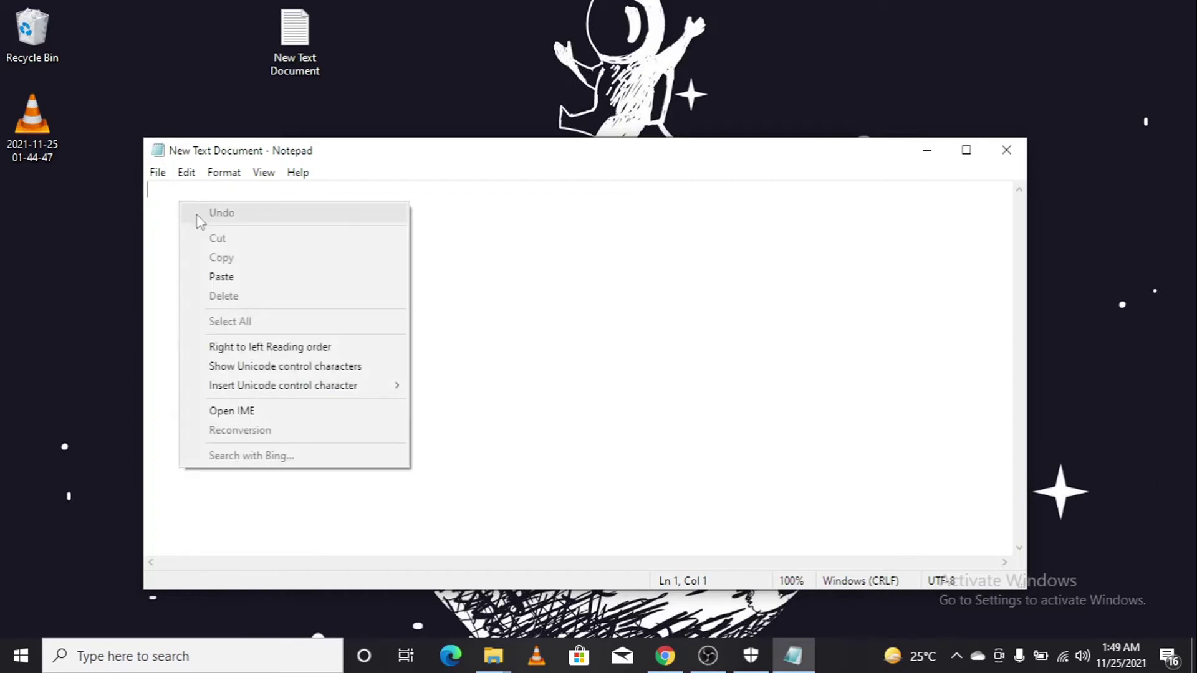
click(228, 276)
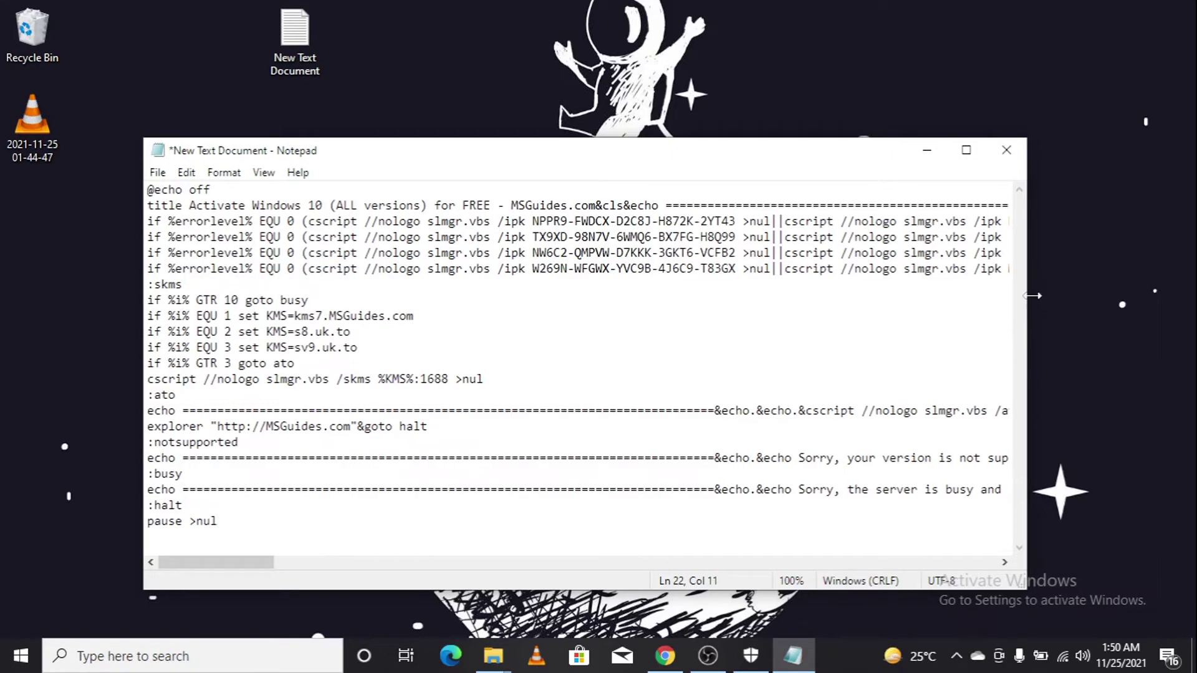
click(966, 151)
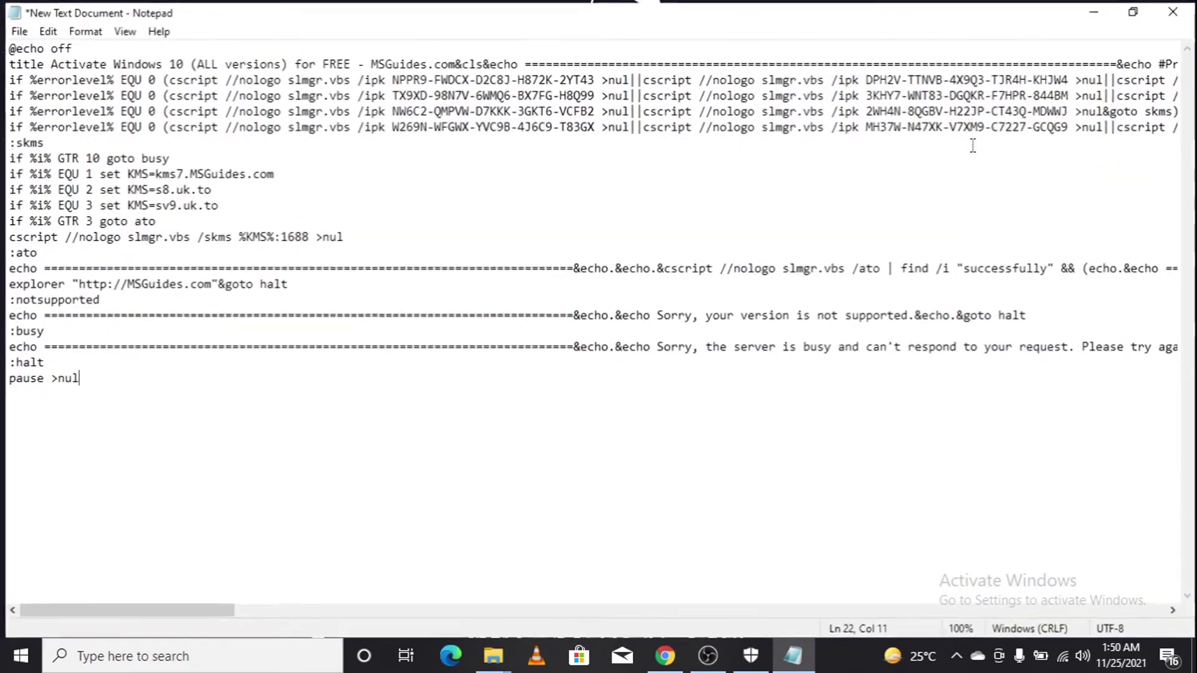
Save the script to the Desktop under the file name activater.bat and close the document.
click(14, 29)
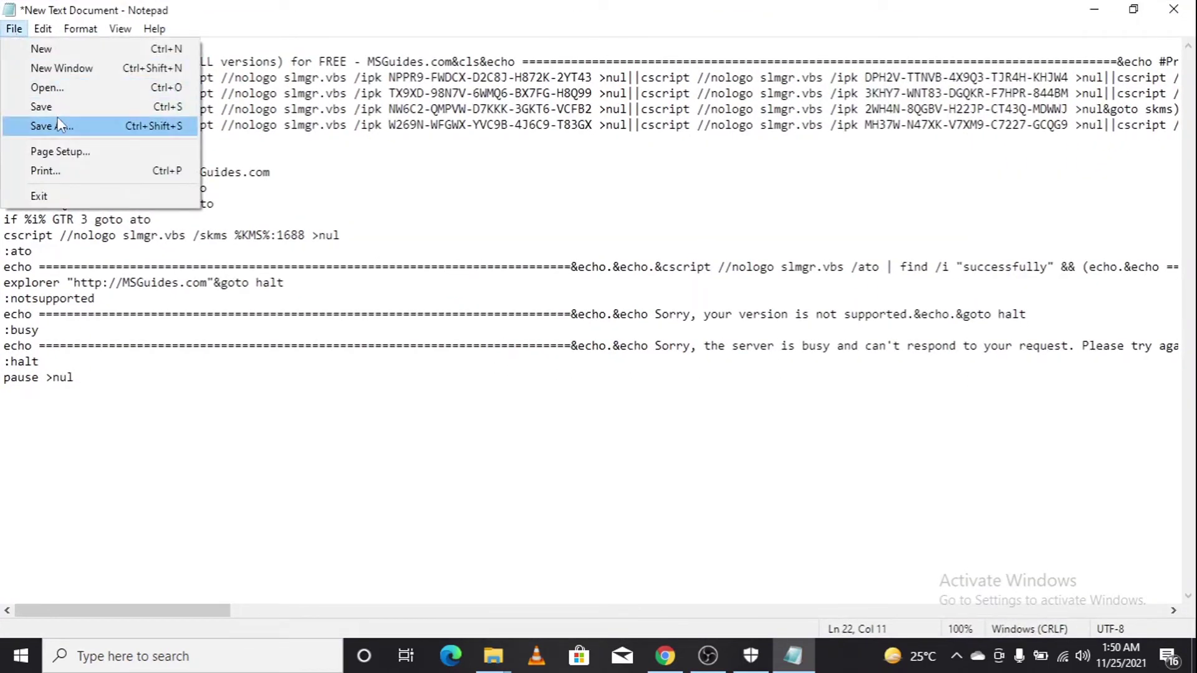
click(71, 126)
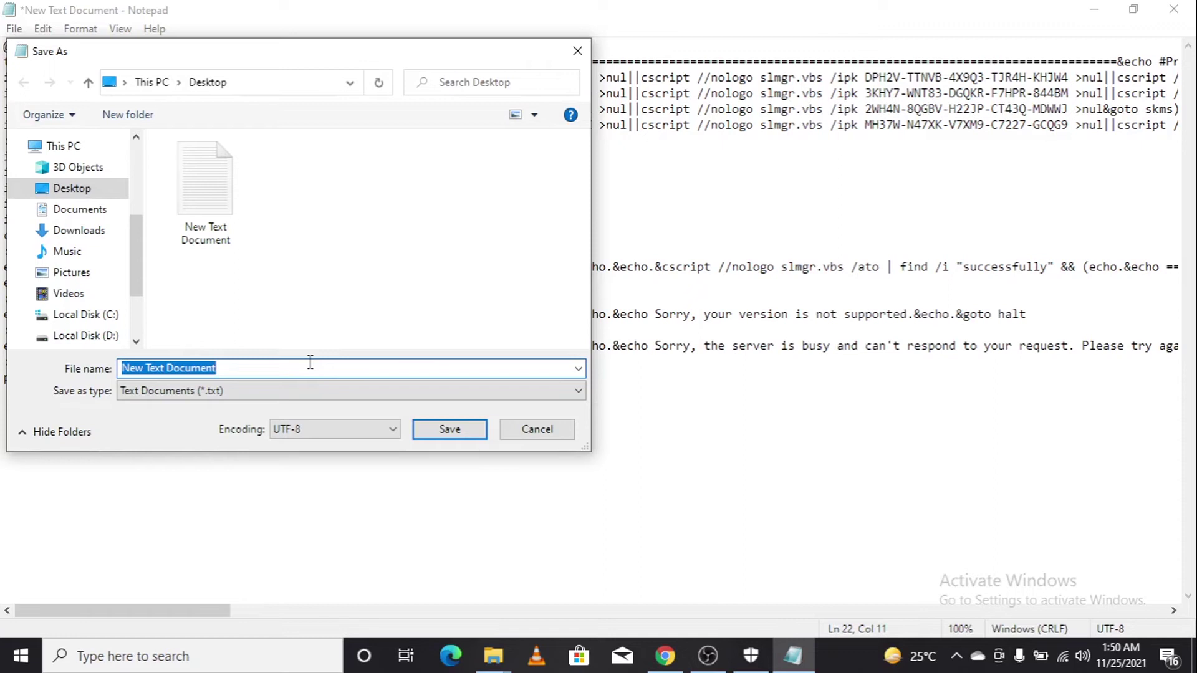
click(311, 371)
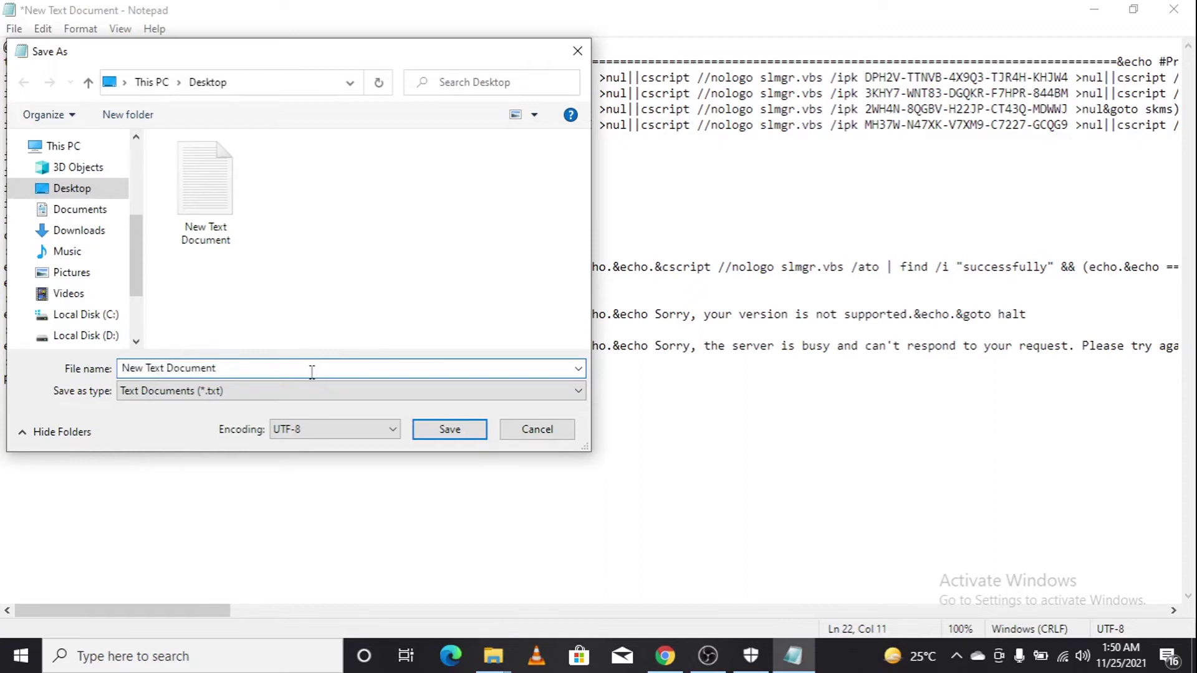
key(BackSpace)
key(BackSpace)
key(BackSpace)
key(BackSpace)
key(BackSpace)
key(BackSpace)
key(BackSpace)
key(BackSpace)
key(BackSpace)
key(BackSpace)
key(BackSpace)
key(BackSpace)
key(BackSpace)
key(BackSpace)
key(BackSpace)
key(BackSpace)
key(BackSpace)
text(activater)
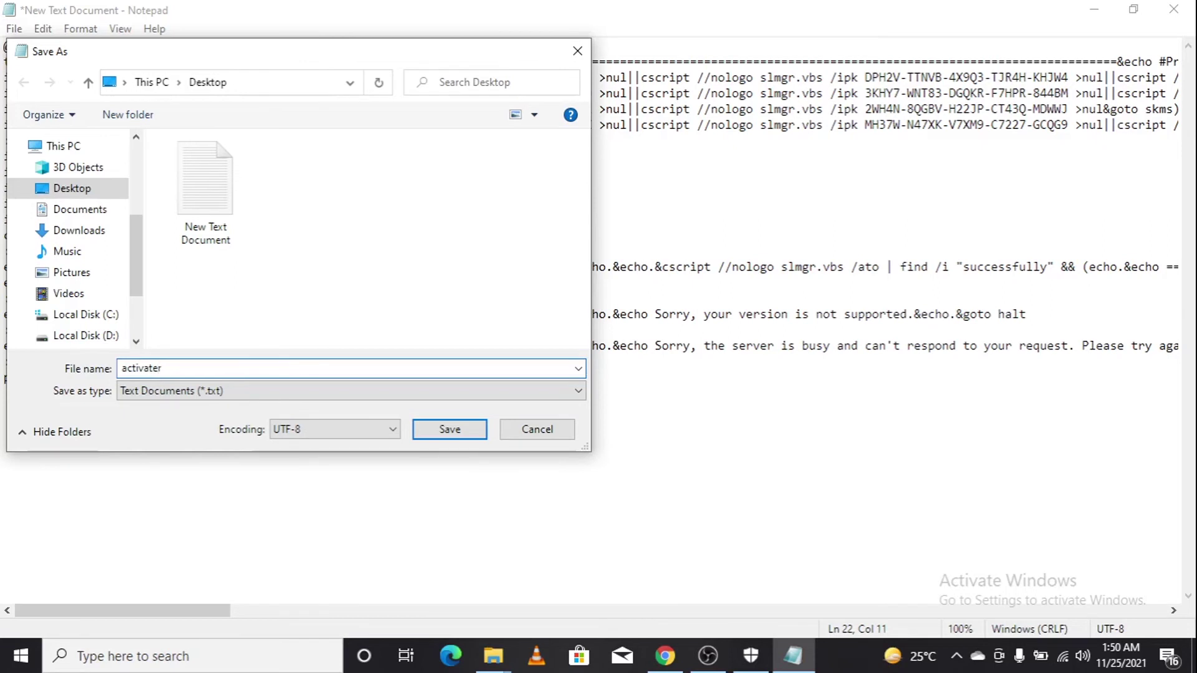
text(.bat)
click(449, 430)
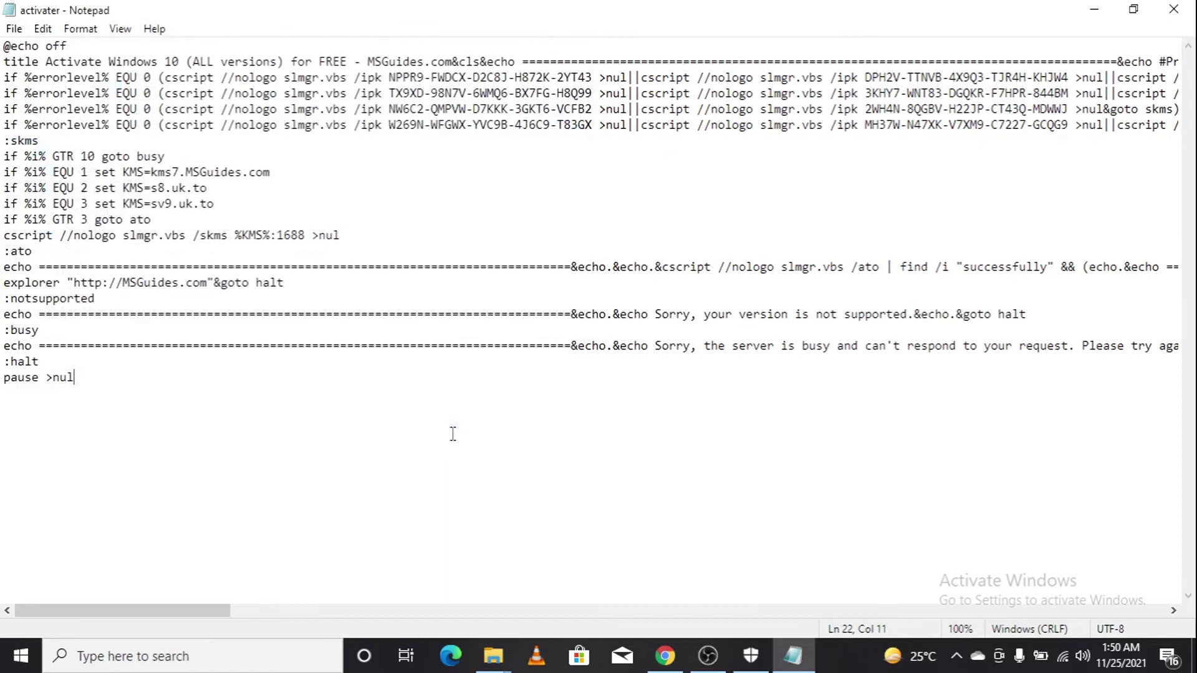
click(1174, 9)
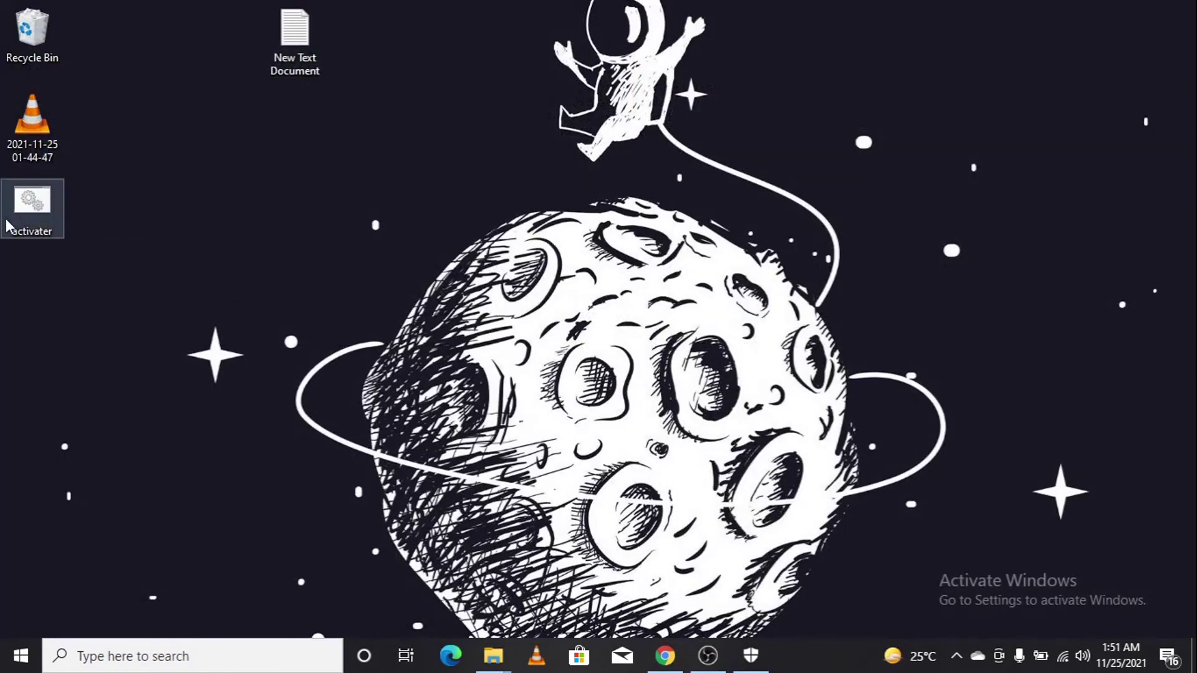
right_click(32, 222)
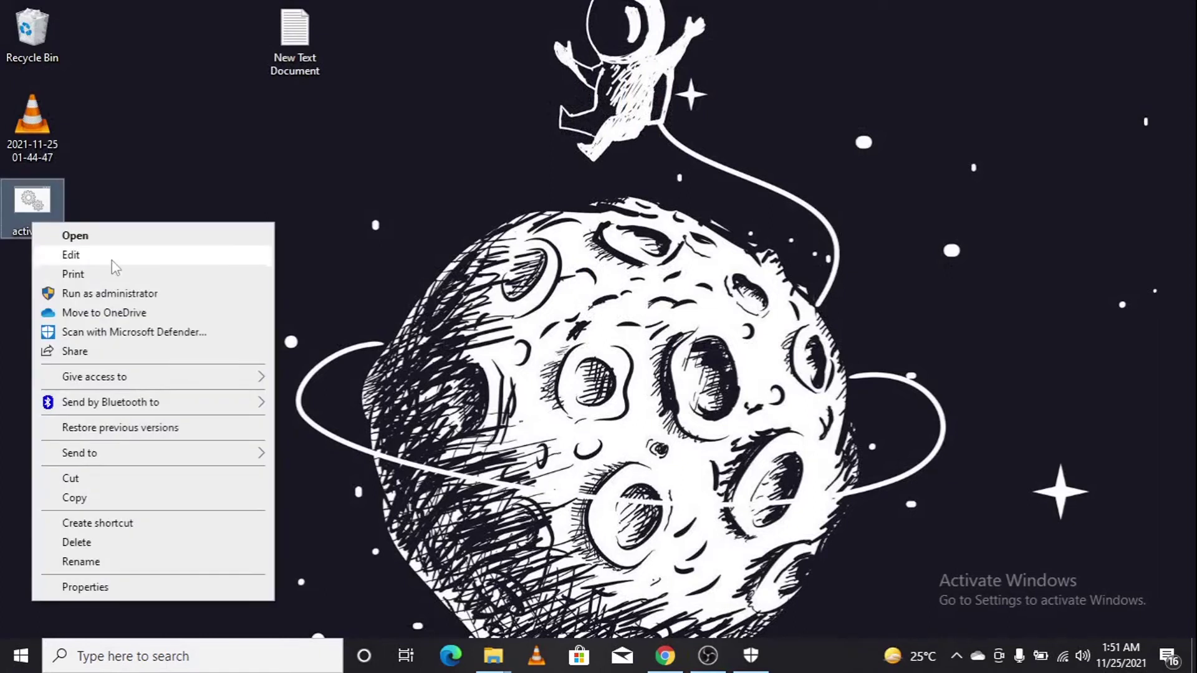
click(297, 226)
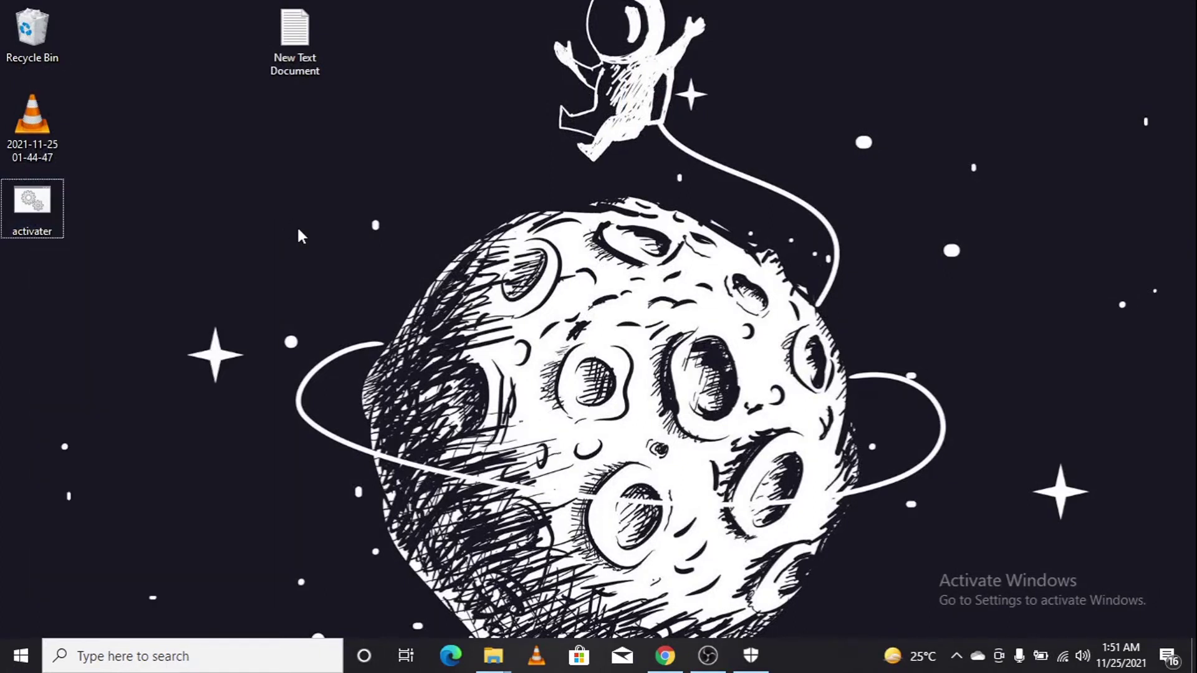
right_click(297, 226)
click(346, 305)
Run the activater batch file from the desktop as administrator, let the script finish, and close its console window.
click(33, 220)
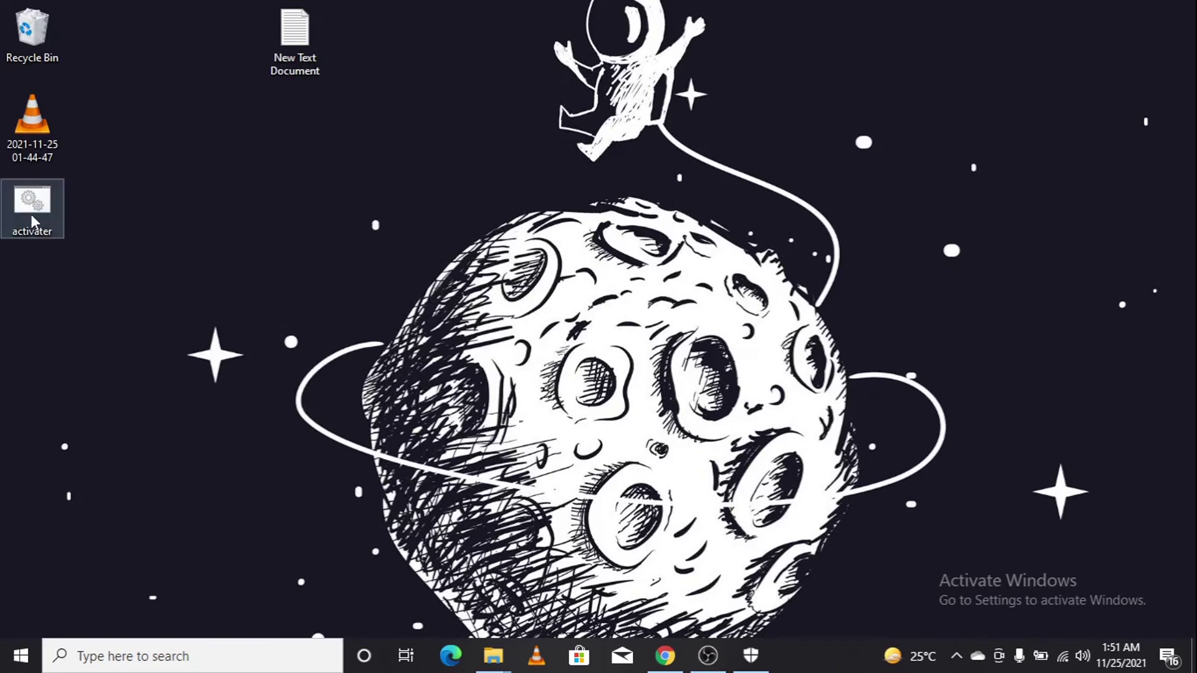
right_click(33, 220)
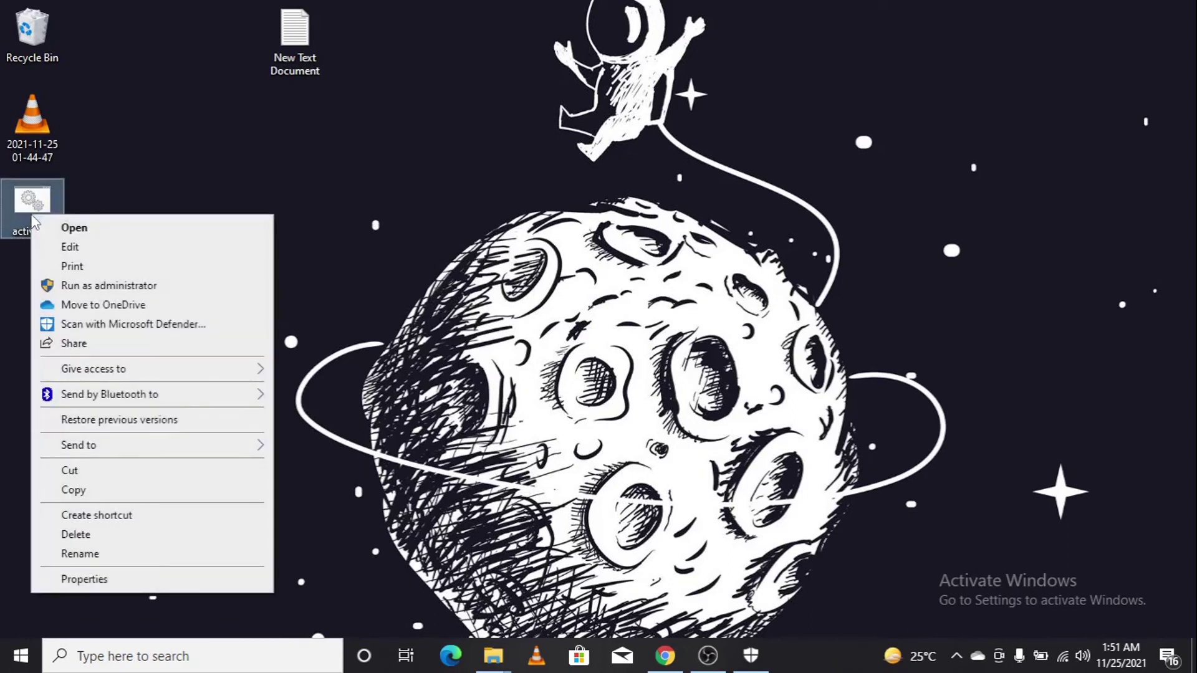
click(85, 291)
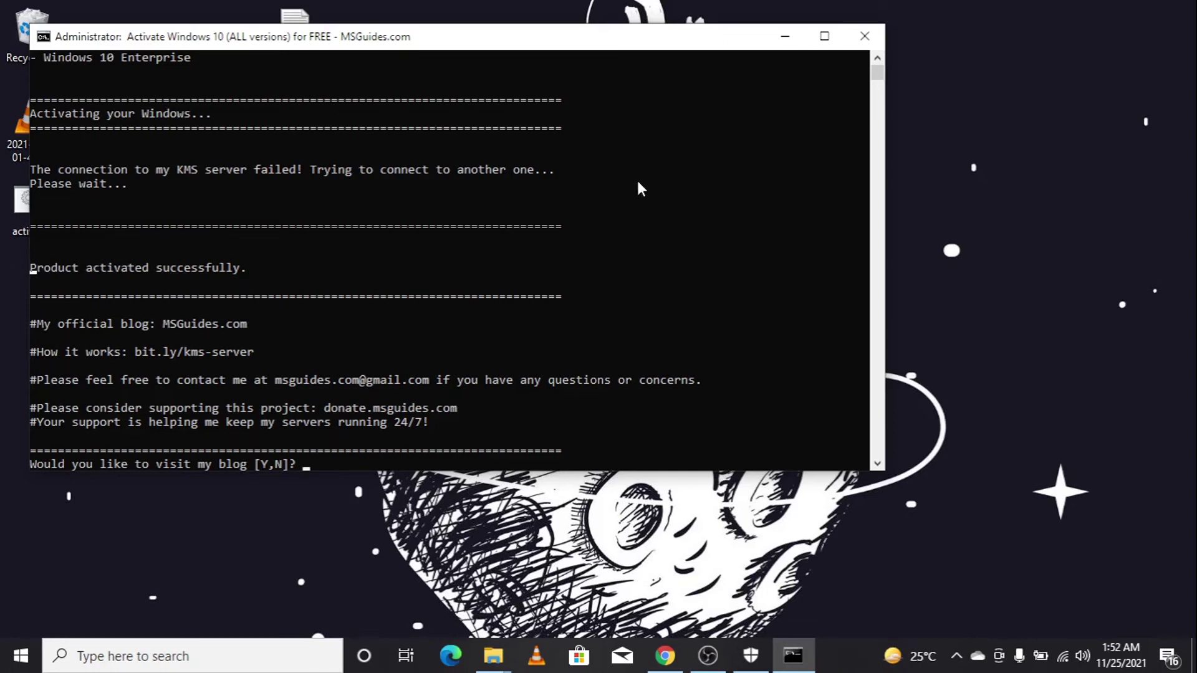
click(864, 36)
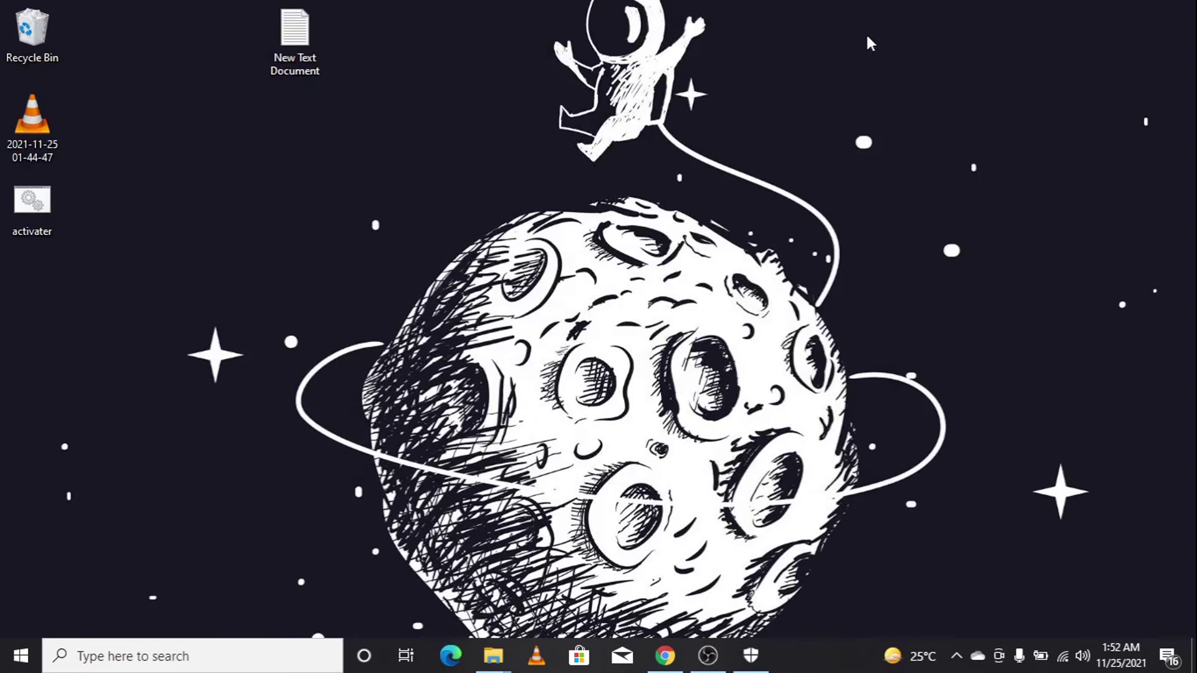
drag(1002, 550, 1194, 623)
drag(965, 529, 1194, 626)
drag(1018, 515, 1178, 608)
Examine the desktop Background personalization settings, including the slideshow's picture-change intervals, and minimize the Settings window.
right_click(675, 381)
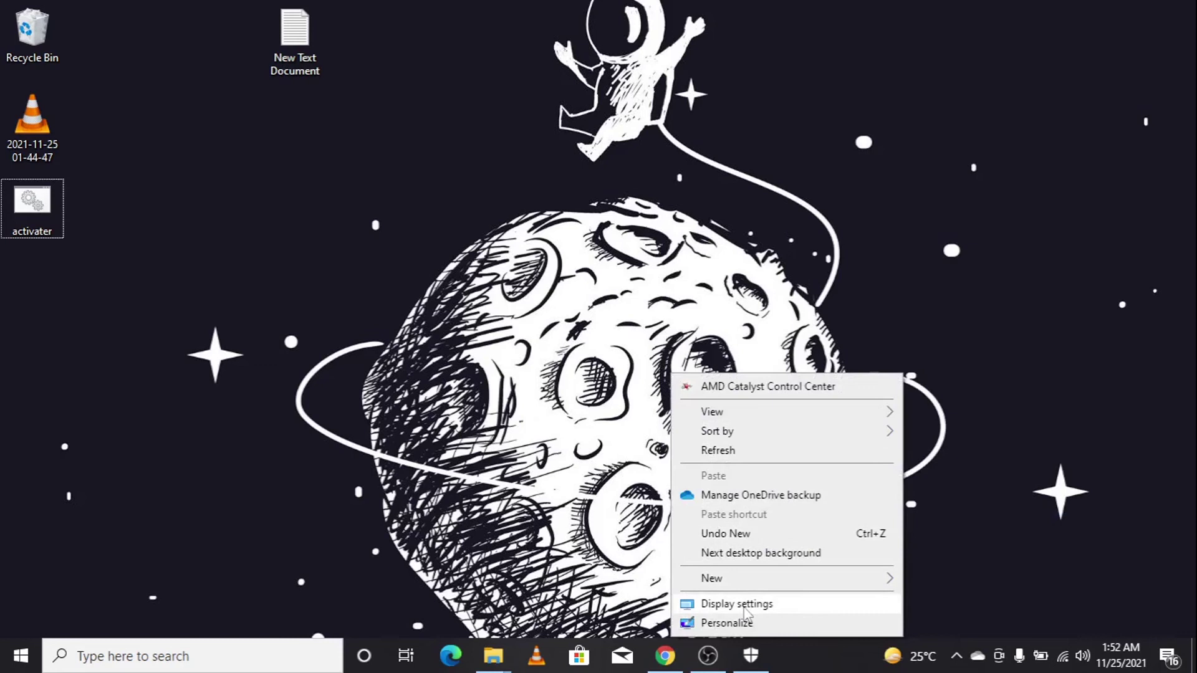
click(745, 604)
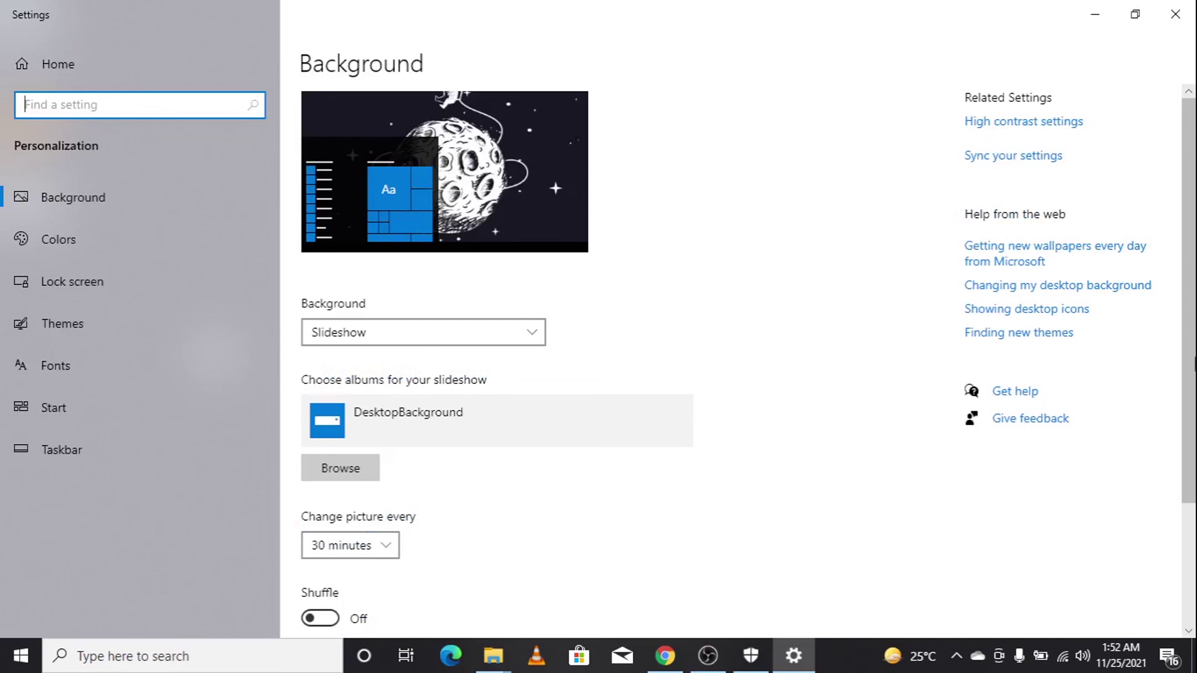
scroll(1193, 365, down, 3)
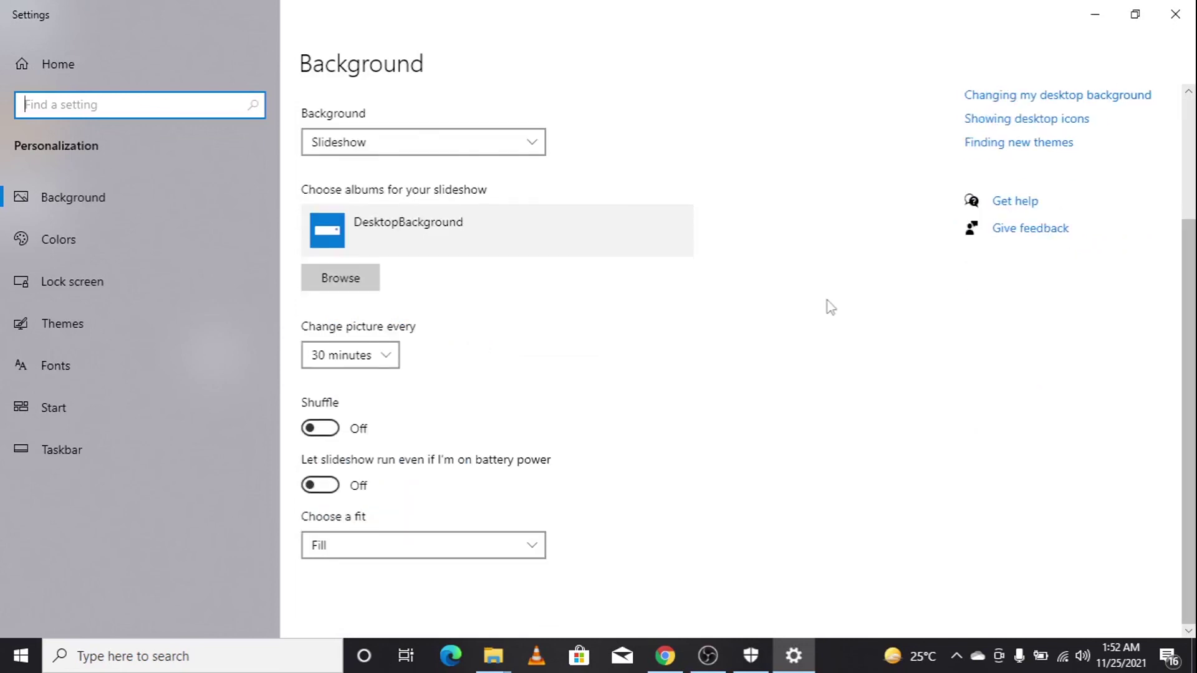
click(395, 361)
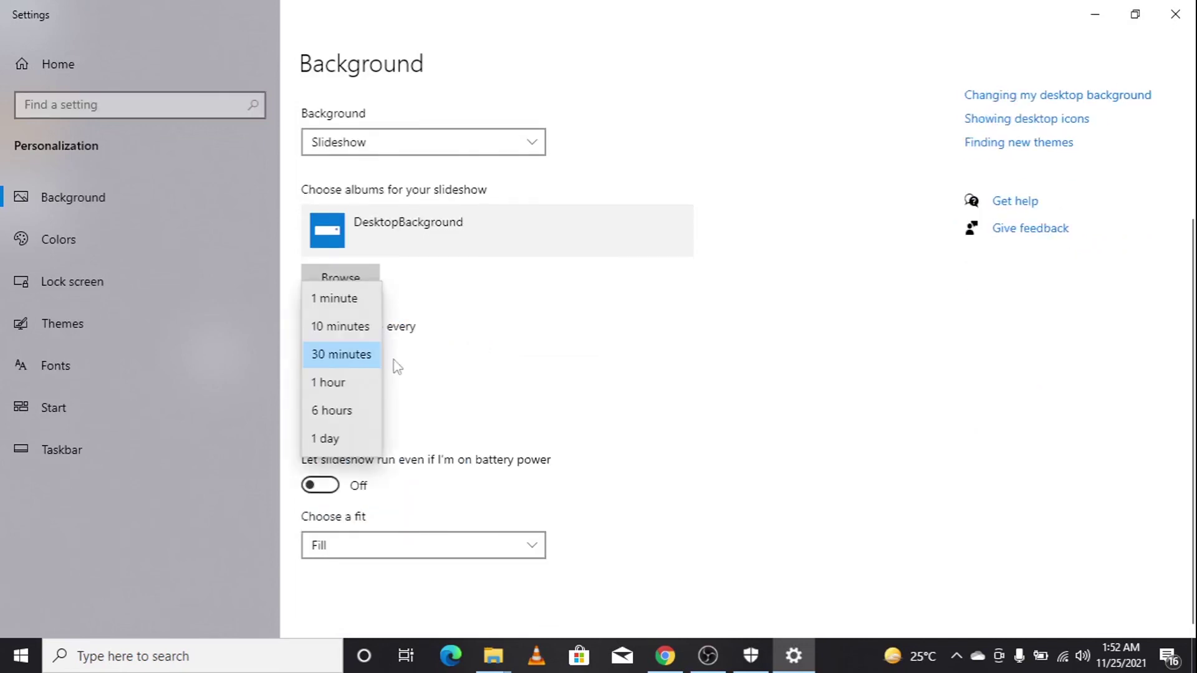
click(574, 331)
click(1097, 12)
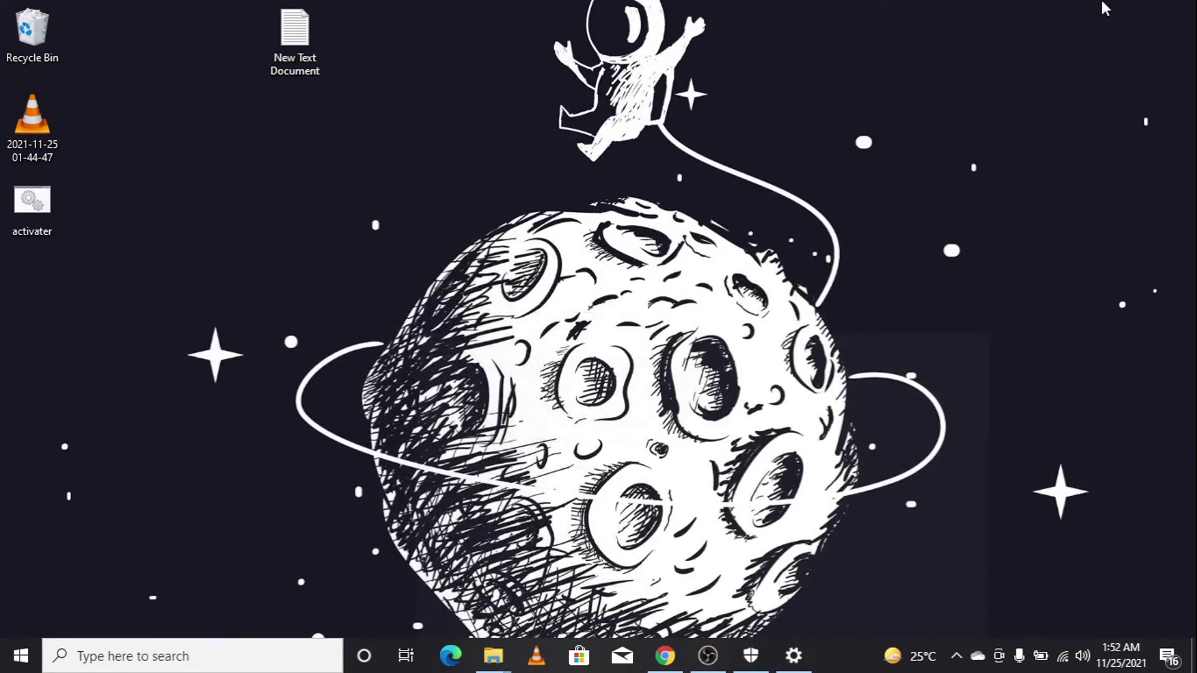
Switch to Windows Security and turn Real-time protection back on in the Virus & threat protection settings.
click(746, 658)
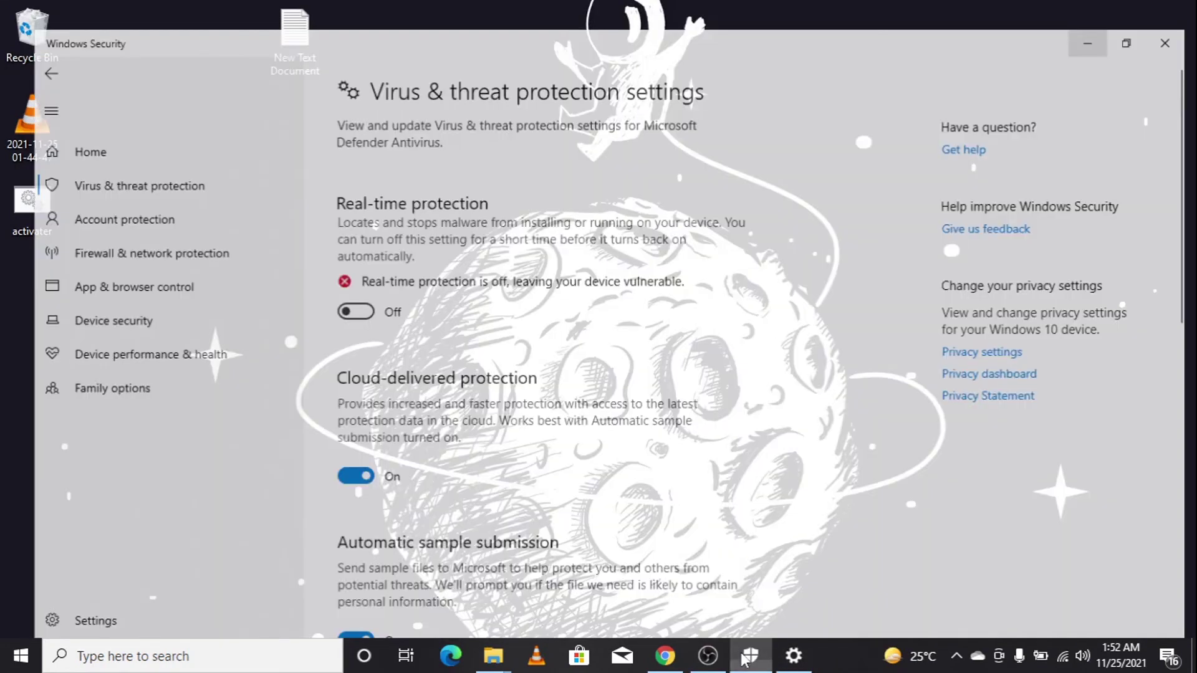
click(342, 295)
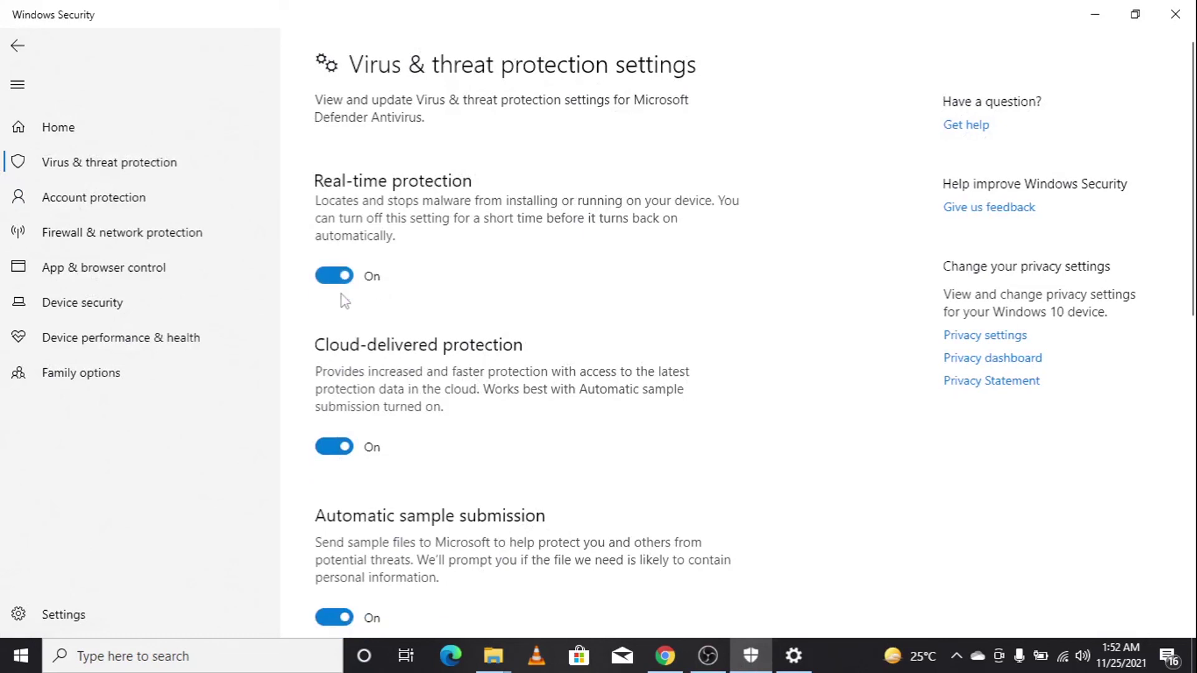